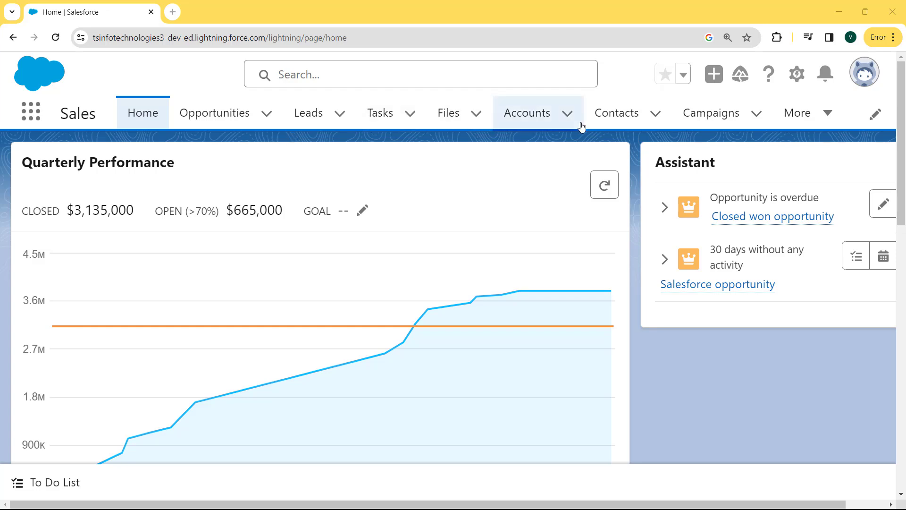
Start a new report using the Contacts & Accounts report type
left_click(826, 116)
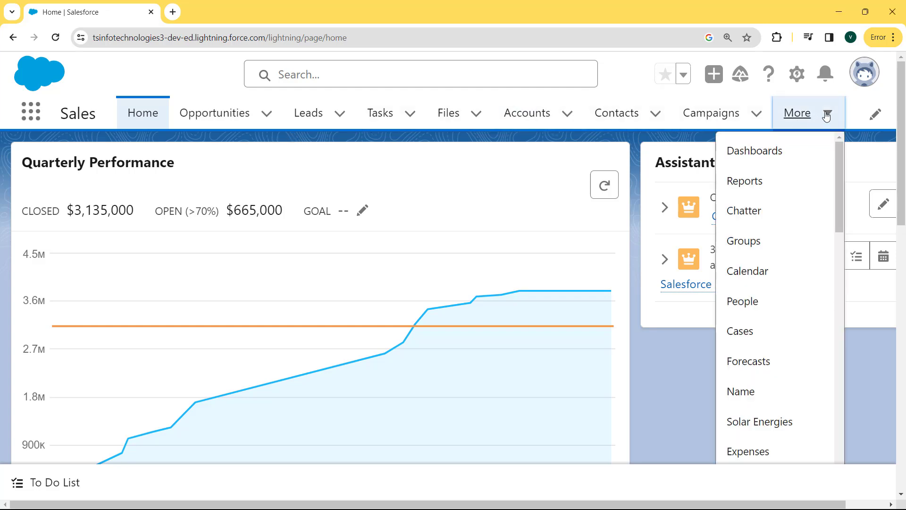
left_click(735, 182)
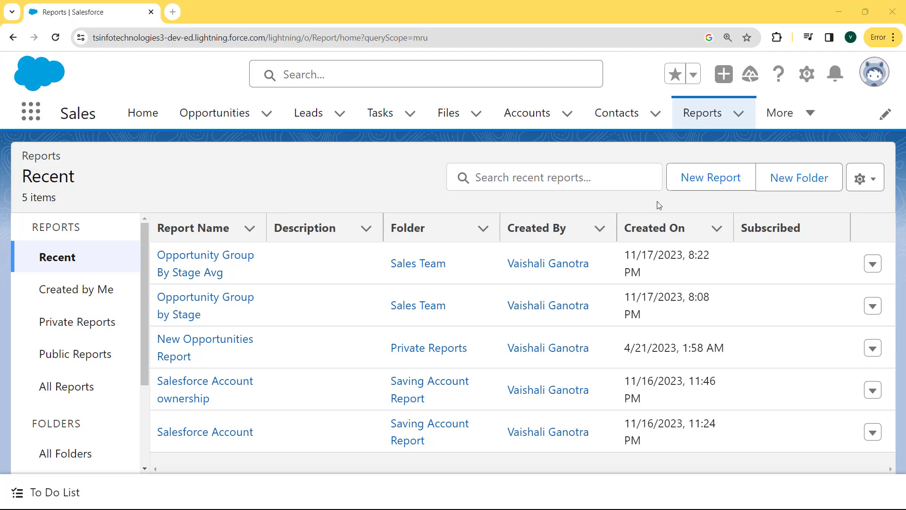
left_click(697, 177)
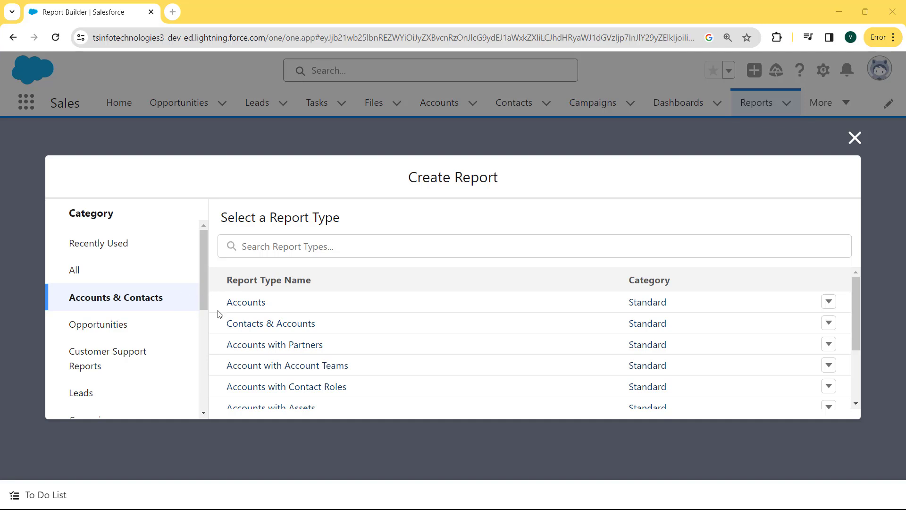
left_click(261, 329)
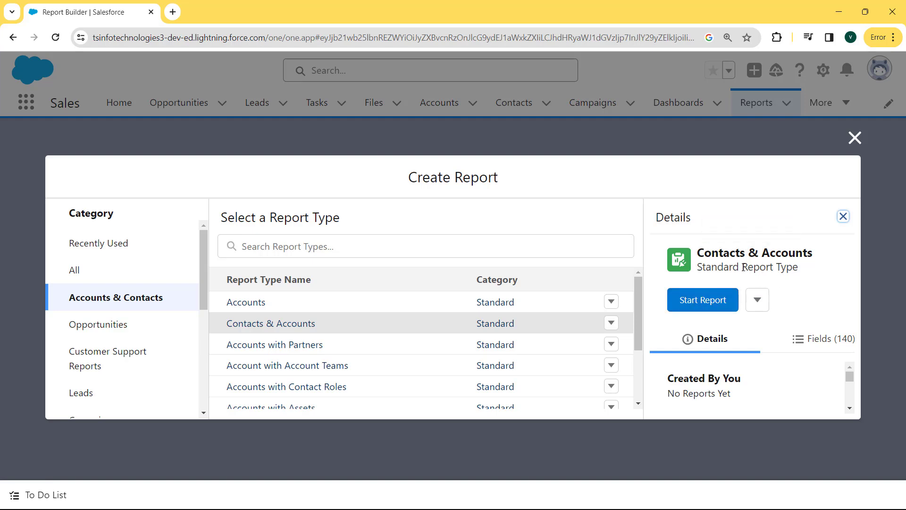
left_click(721, 303)
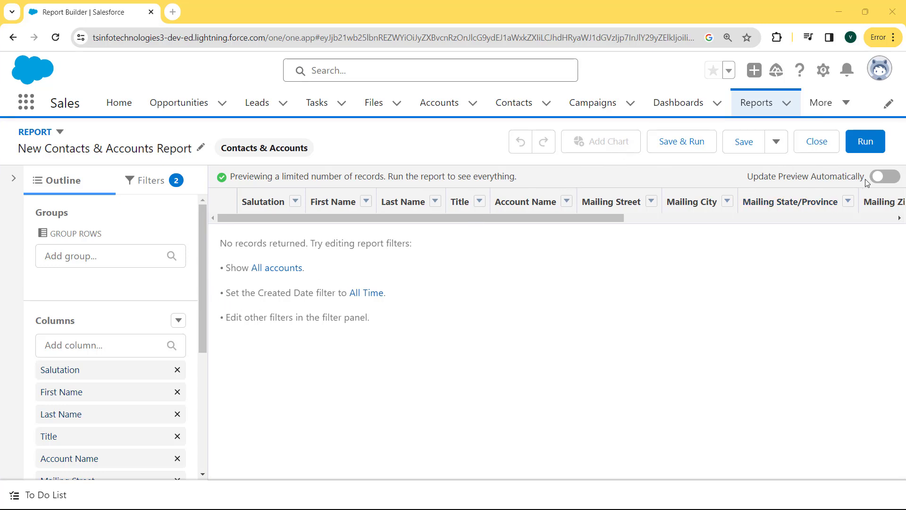
Turn on automatic preview updates and apply the Show Me filter with My contacts
left_click(885, 177)
left_click(146, 183)
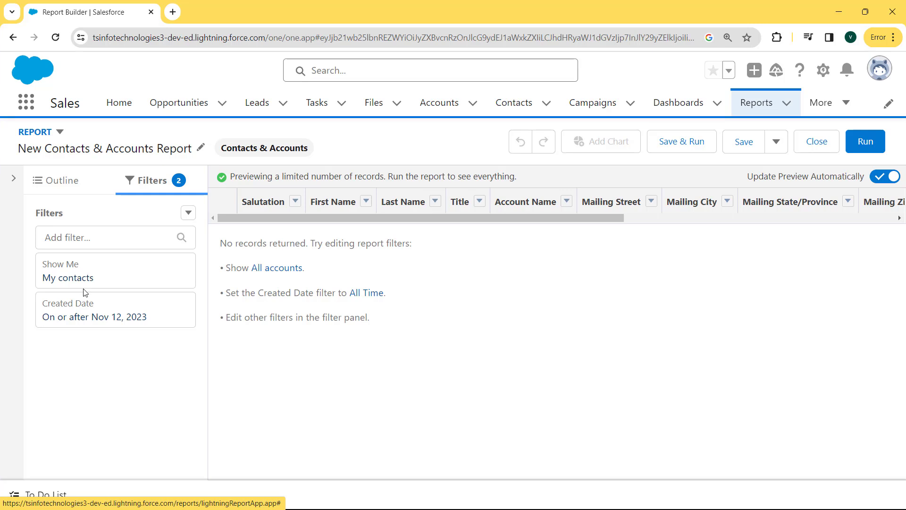
left_click(89, 279)
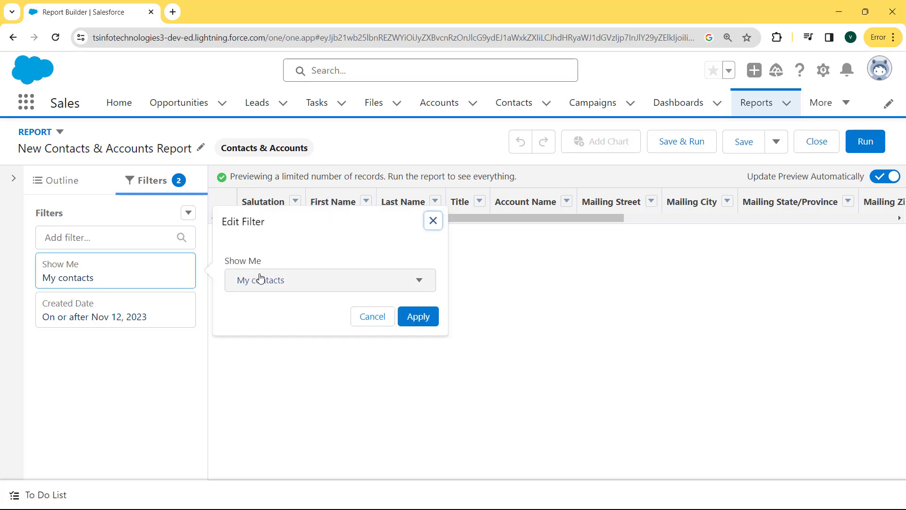
left_click(396, 285)
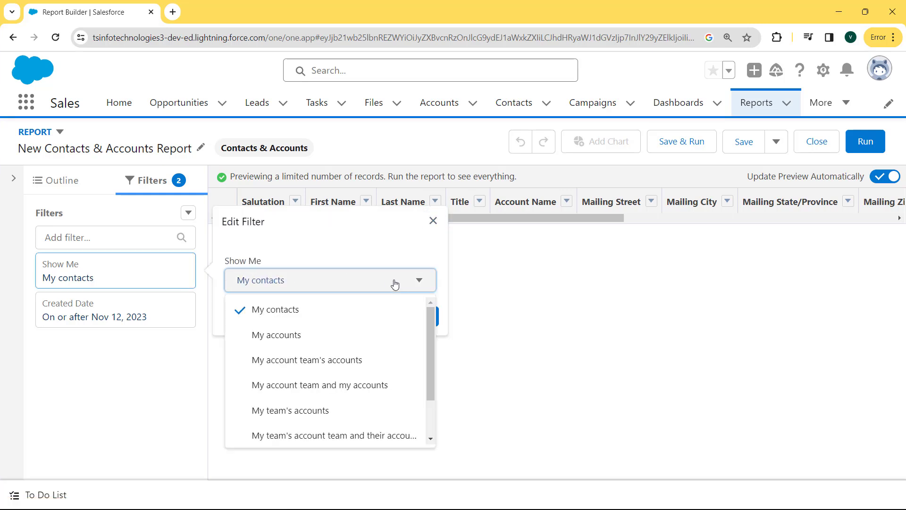
left_click(395, 285)
left_click(389, 283)
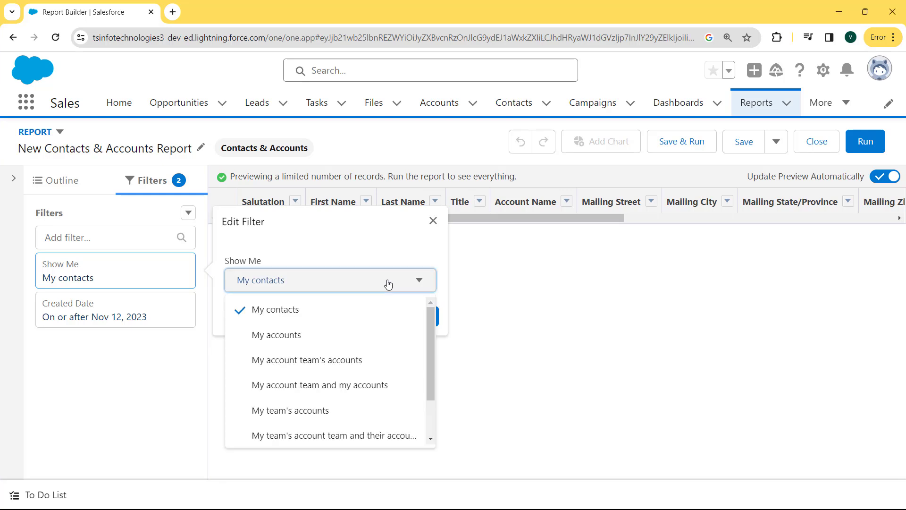
left_click(331, 315)
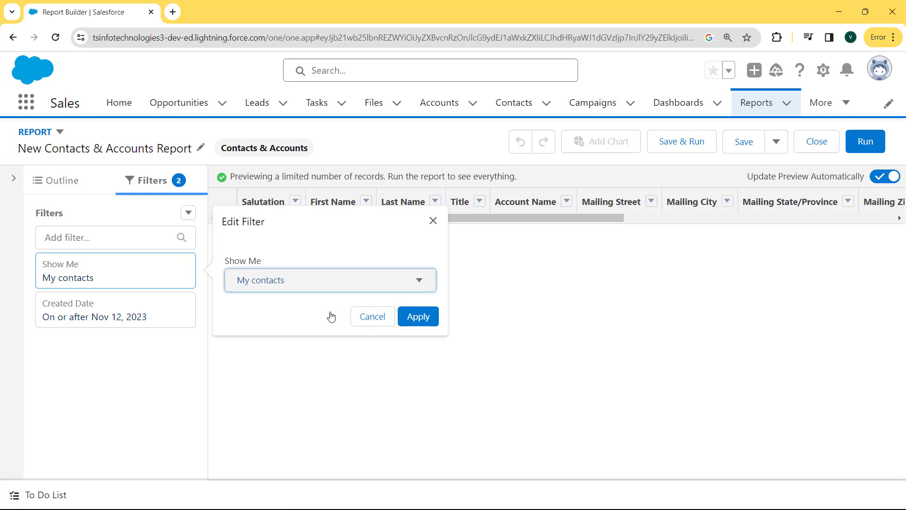
left_click(434, 320)
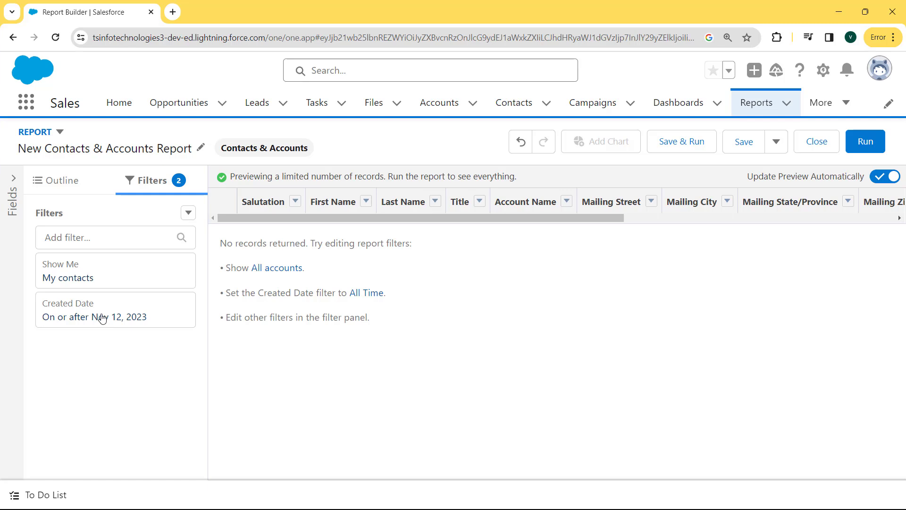
Set the Created Date filter's range to All Time and apply it
left_click(141, 317)
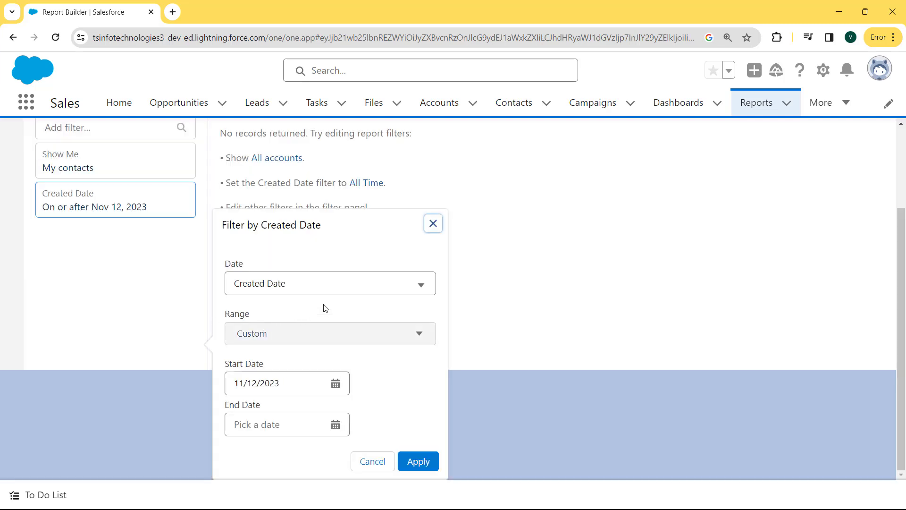
left_click(345, 340)
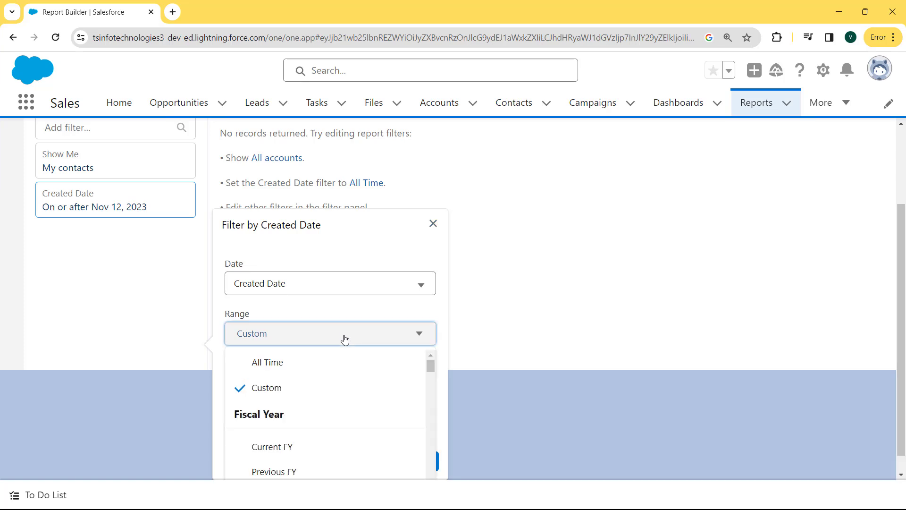
left_click(262, 368)
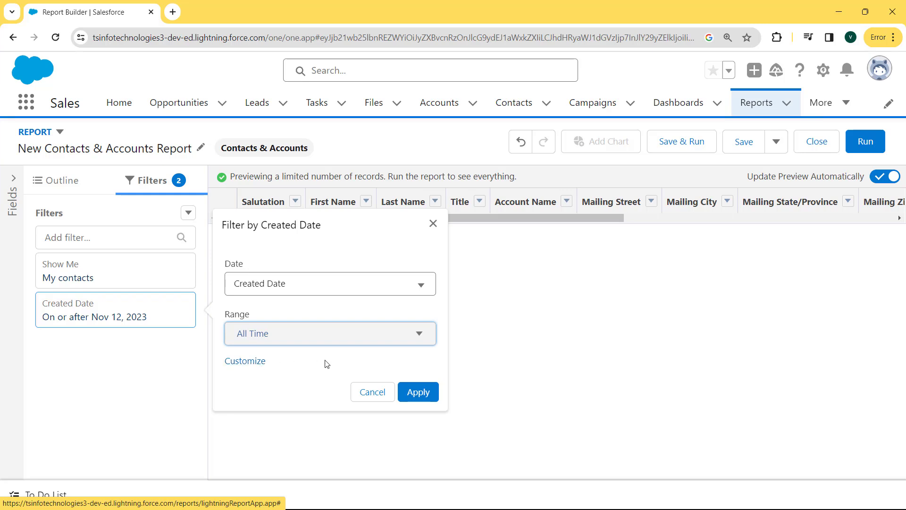
left_click(419, 392)
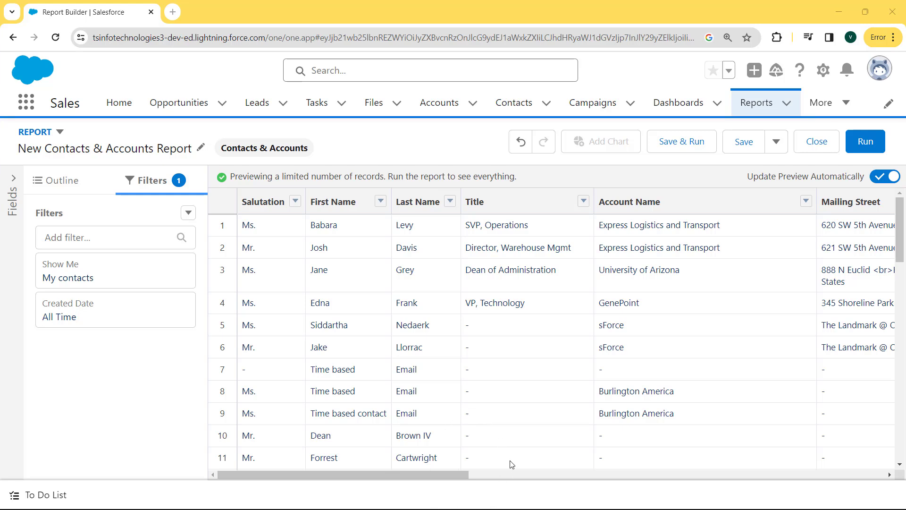
Show the field list and remove the Mailing Street, City, State/Province, Zip/Postal Code and Country columns and the Salutation column from the report
left_click(14, 181)
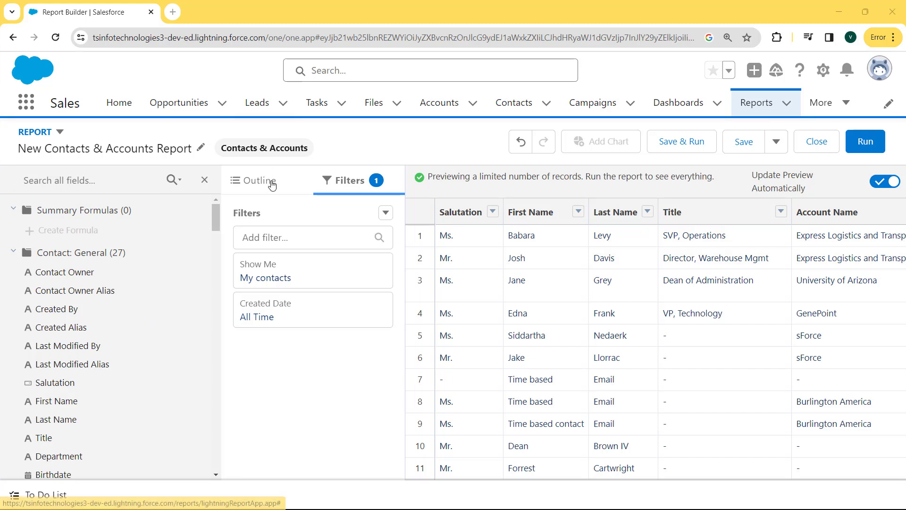
left_click(271, 185)
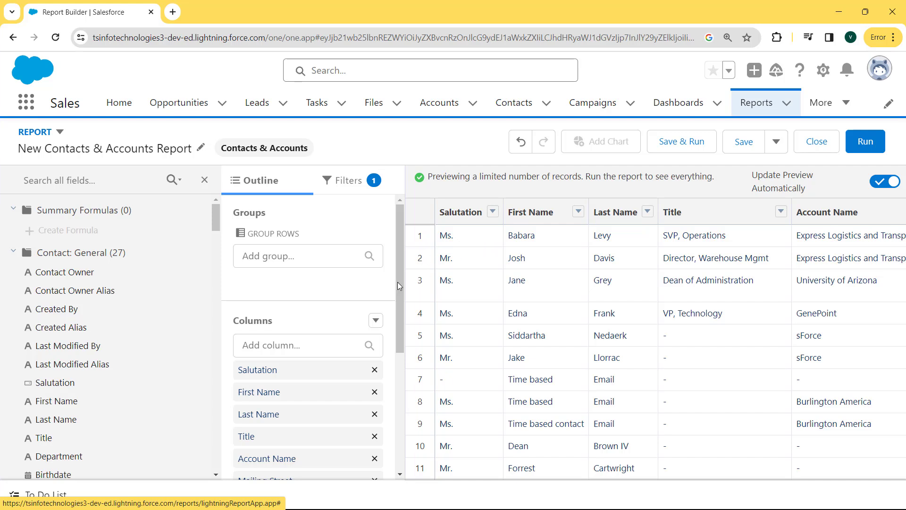
left_click_drag(397, 282, 405, 355)
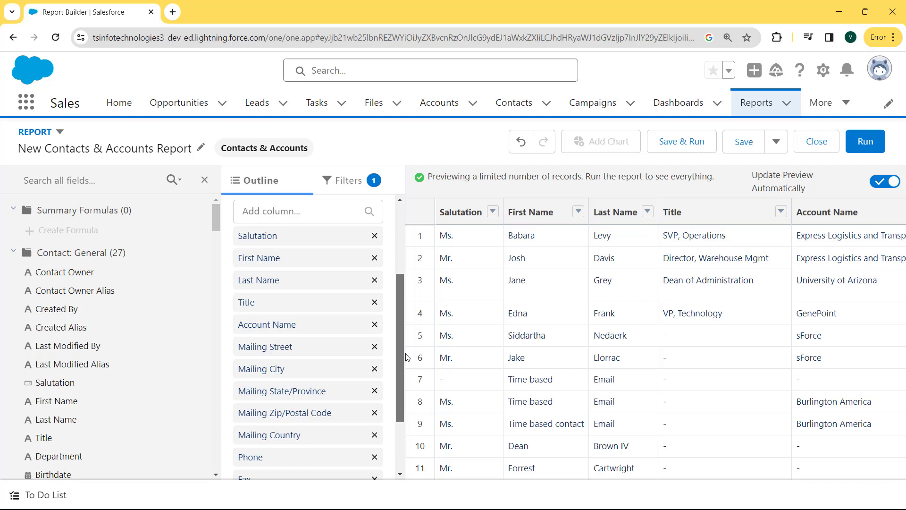
left_click(375, 342)
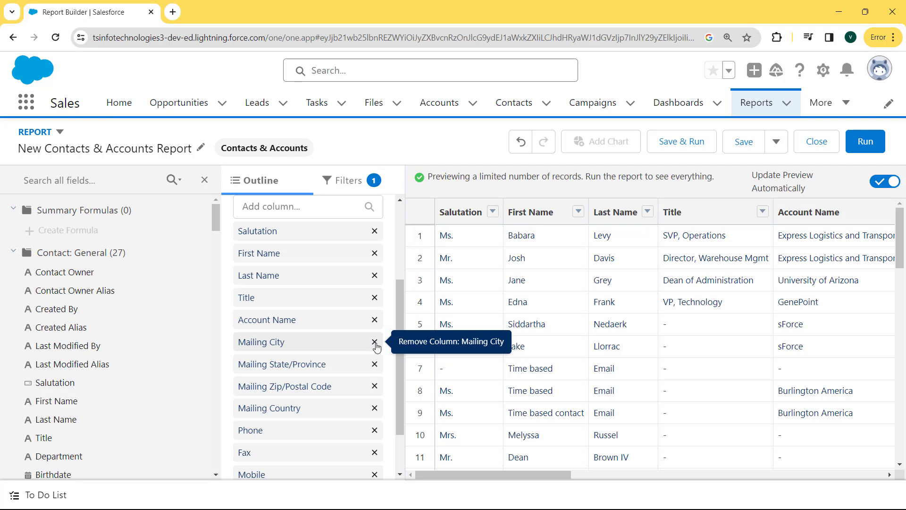
left_click(375, 342)
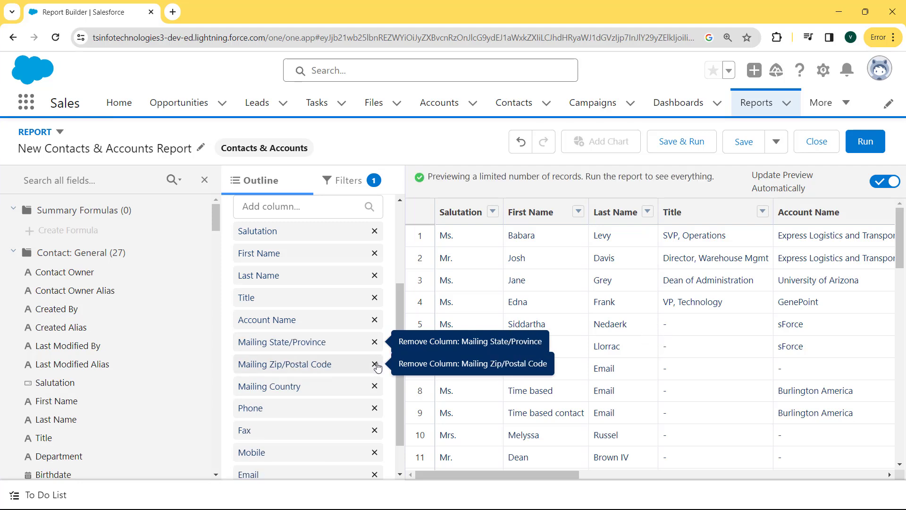
left_click(376, 364)
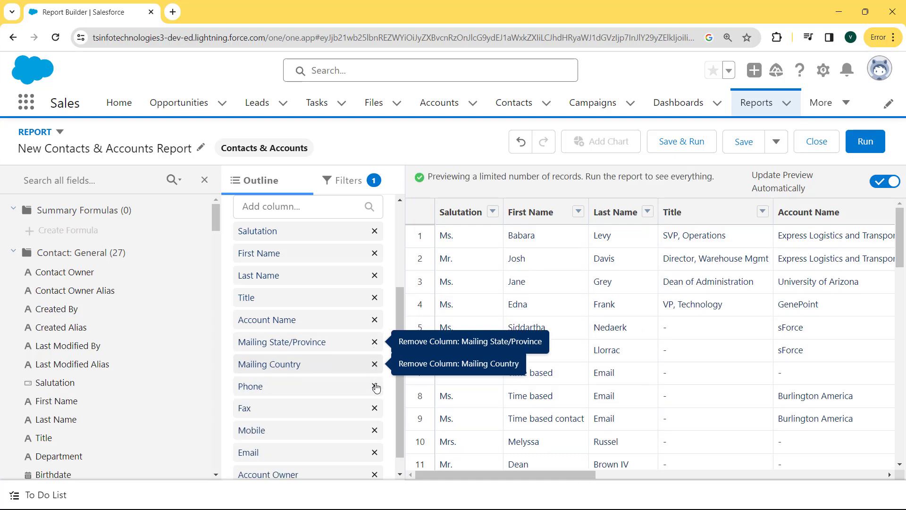
left_click(376, 366)
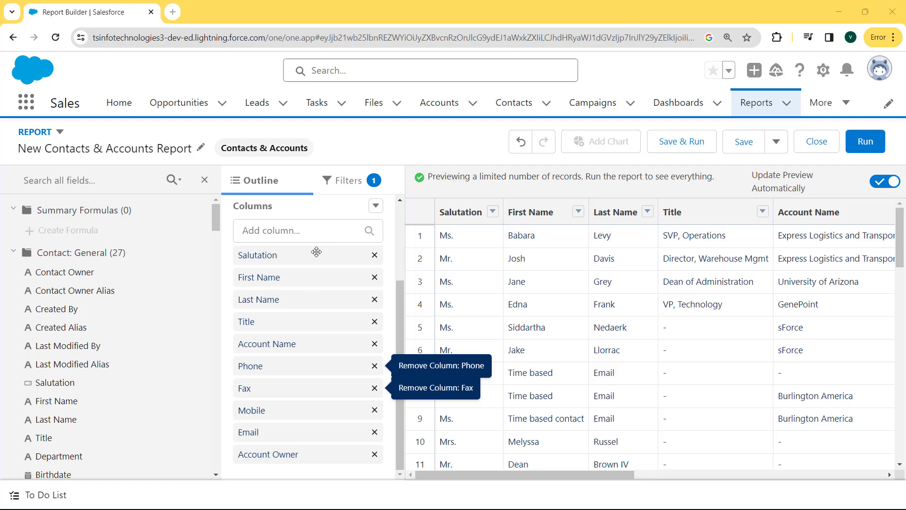
left_click(374, 256)
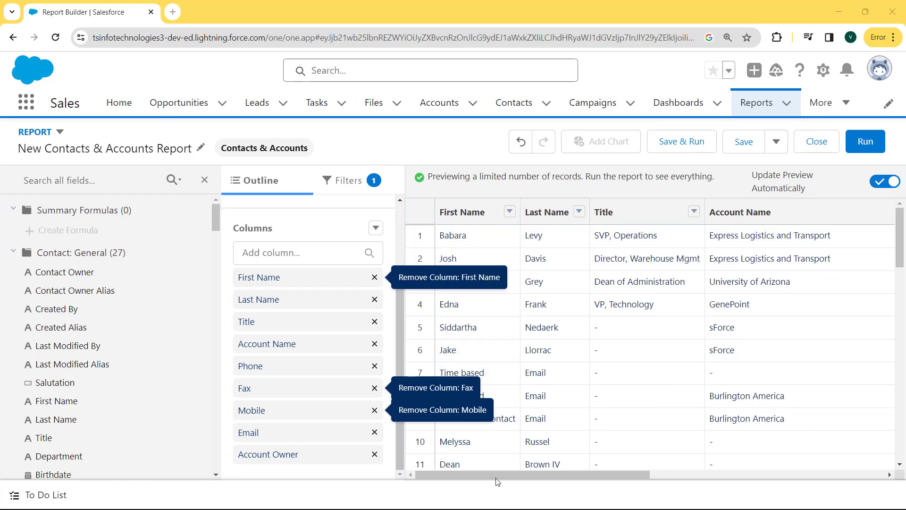
Add the Rating field from the Account: General group as a report column
left_click_drag(497, 477, 770, 466)
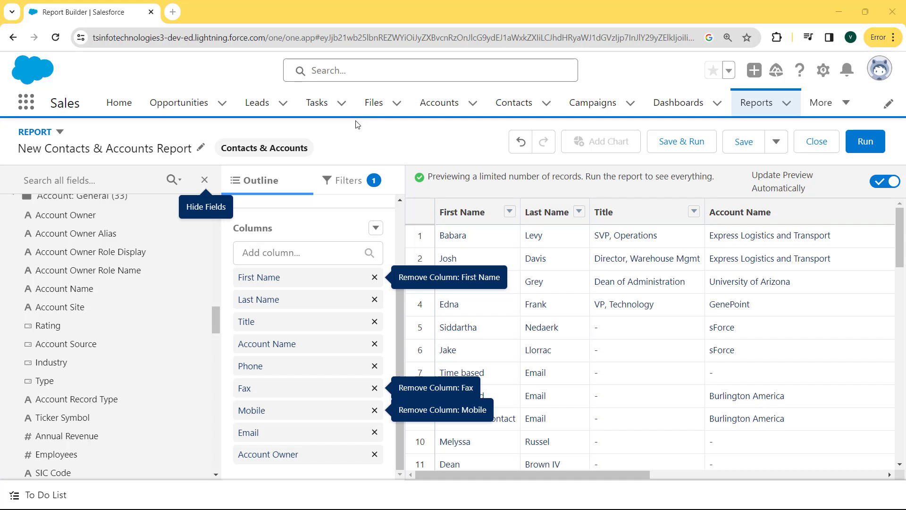
left_click(54, 326)
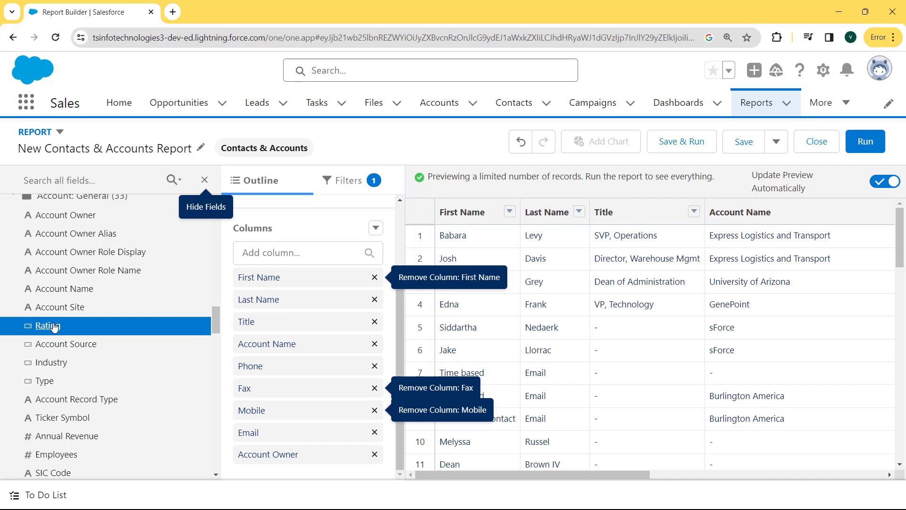
double_click(54, 326)
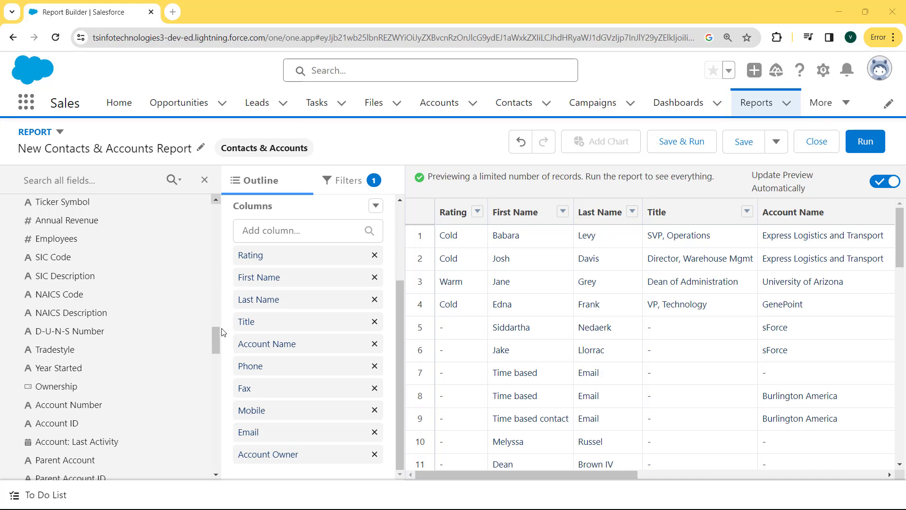
Add the account's Annual Revenue field as a column and place it between Account Name and Phone
scroll(118, 292, "down", 4)
scroll(76, 232, "up", 4)
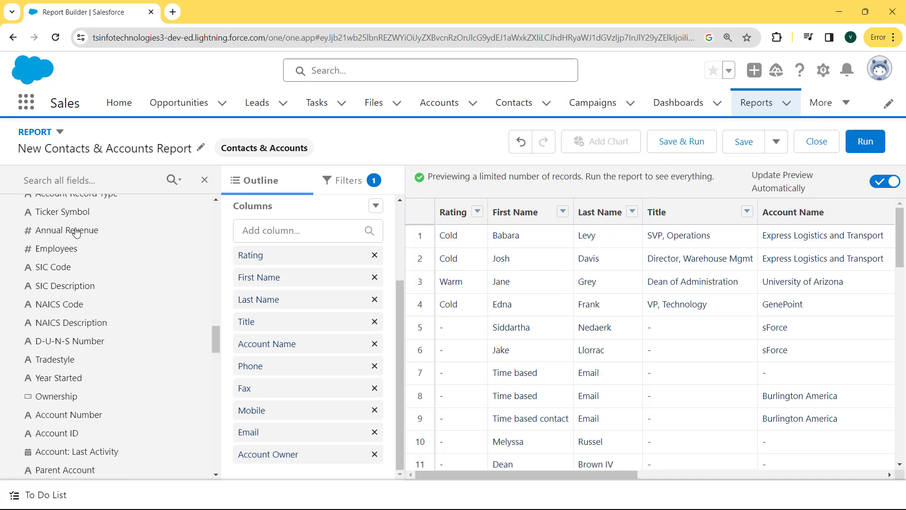
mouse_move(76, 232)
left_mouse_down()
mouse_move(130, 238)
mouse_move(67, 235)
mouse_move(152, 286)
mouse_move(67, 228)
left_mouse_up()
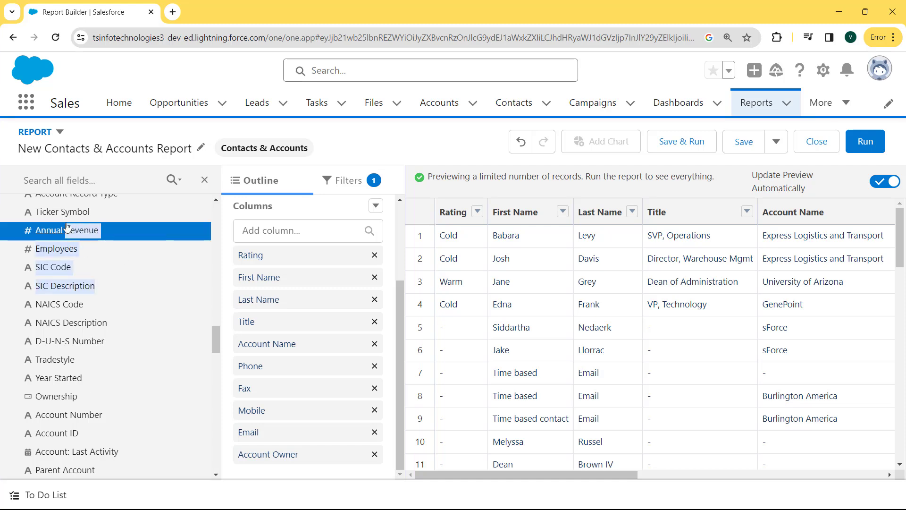
left_click(60, 221)
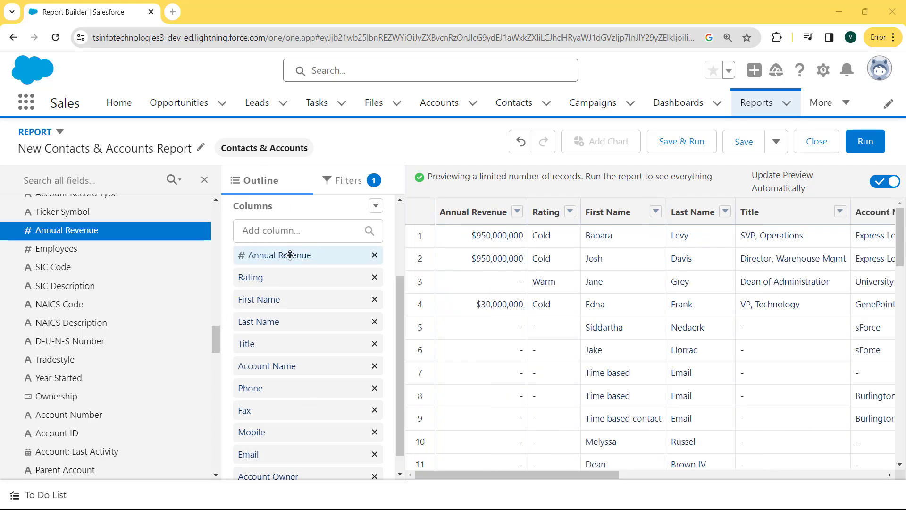
left_click_drag(290, 255, 287, 371)
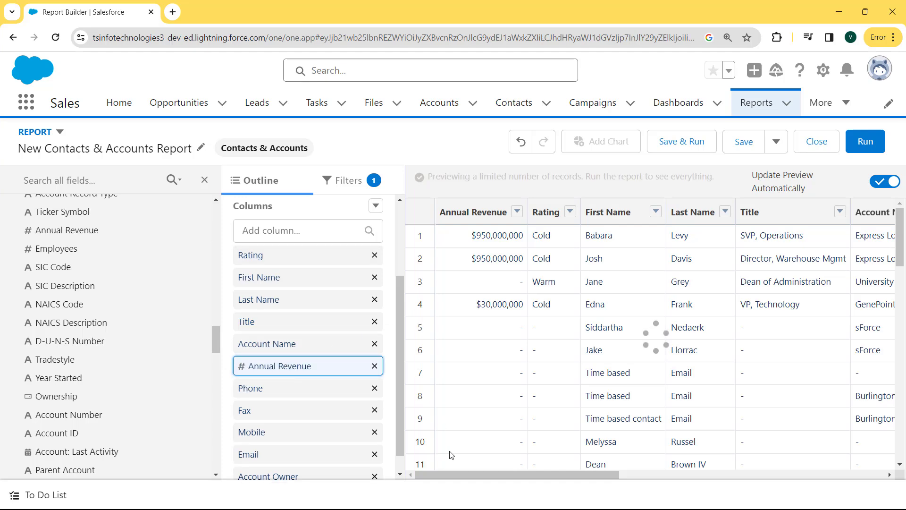
left_click_drag(455, 477, 548, 466)
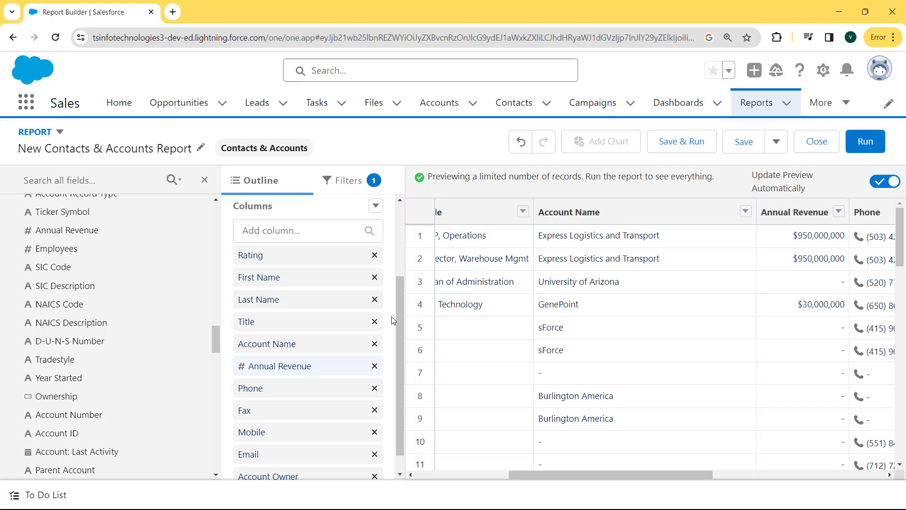
Group the report rows by the account's Rating field
scroll(326, 252, "up", 3)
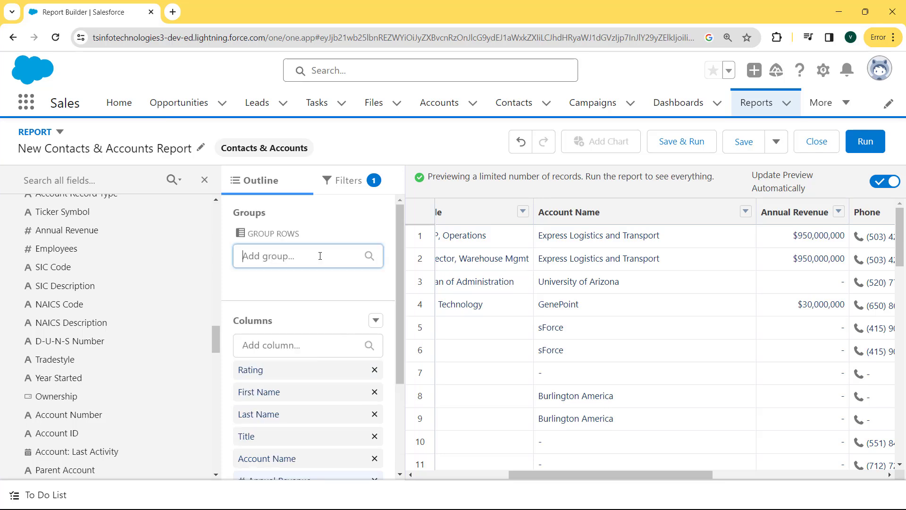
left_click(320, 256)
type("rating")
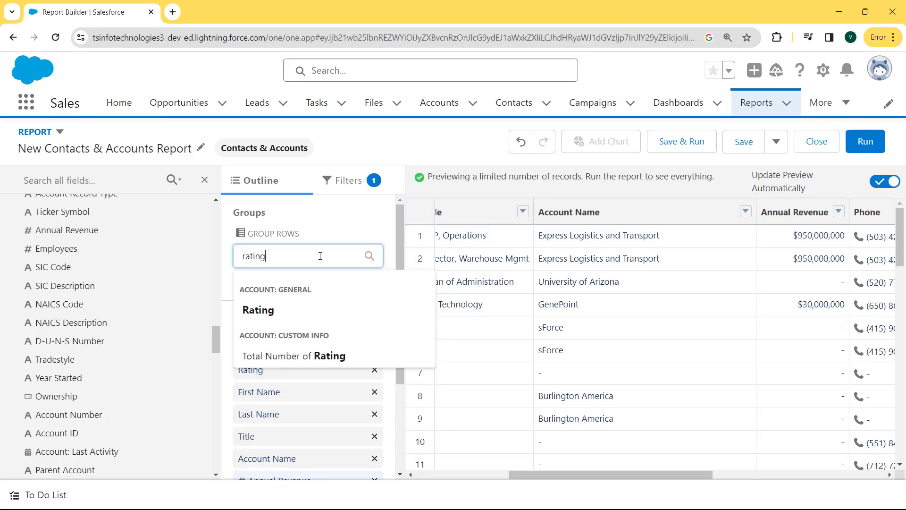
left_click(326, 309)
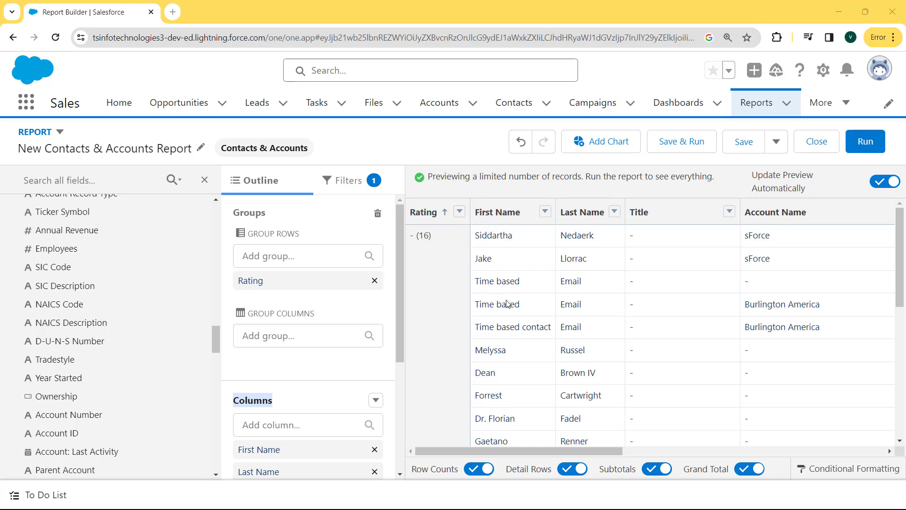
scroll(590, 347, "down", 2)
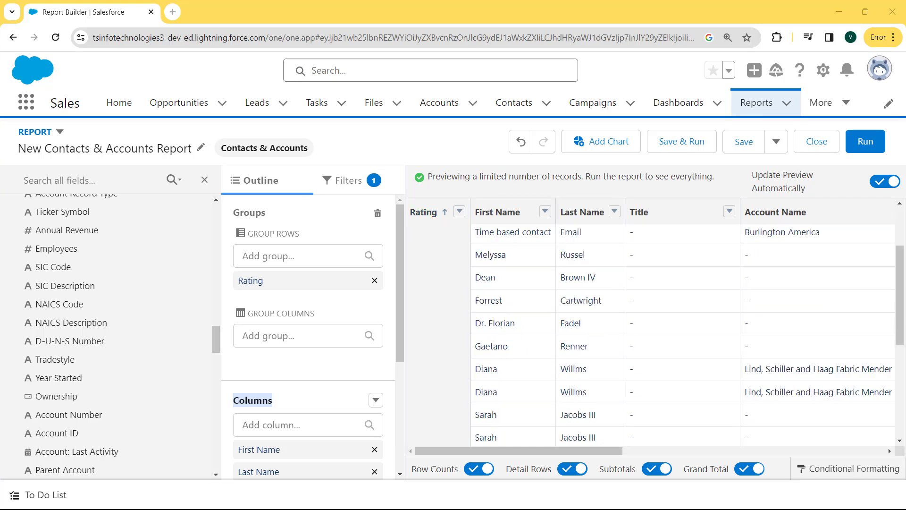
Summarize the Annual Revenue column by Sum across the Rating groups
left_click_drag(903, 306, 905, 415)
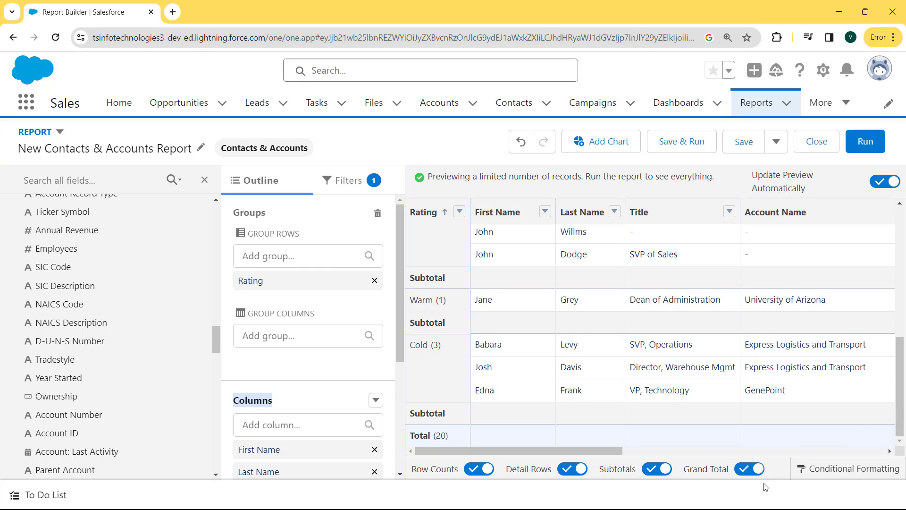
left_click_drag(620, 454, 735, 454)
left_click(773, 211)
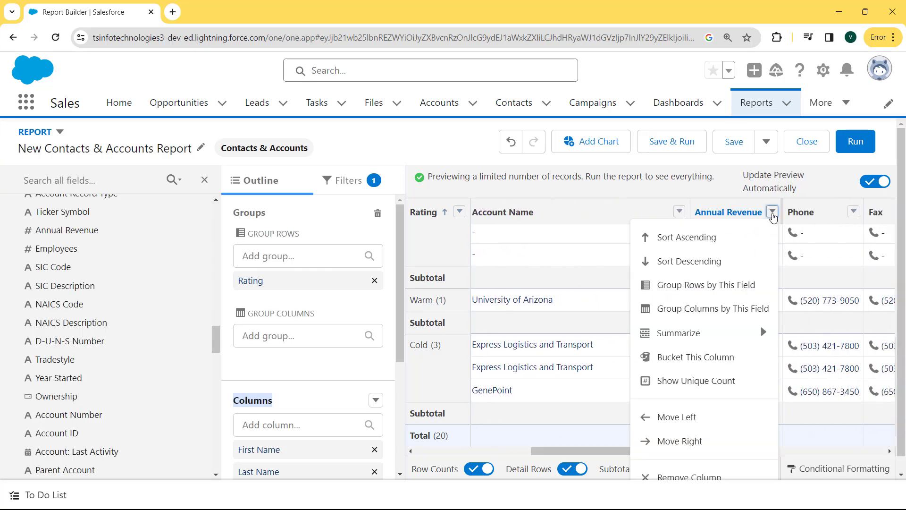
left_click(773, 212)
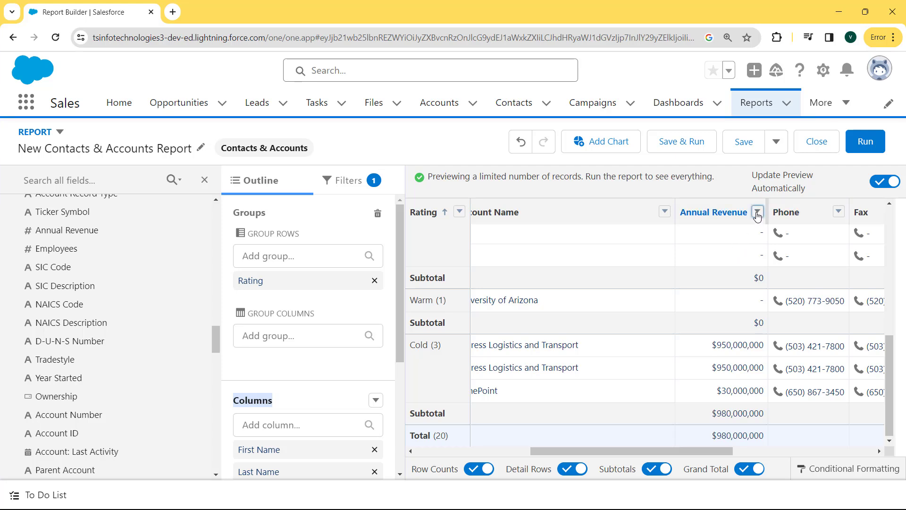
left_click(758, 212)
mouse_move(686, 339)
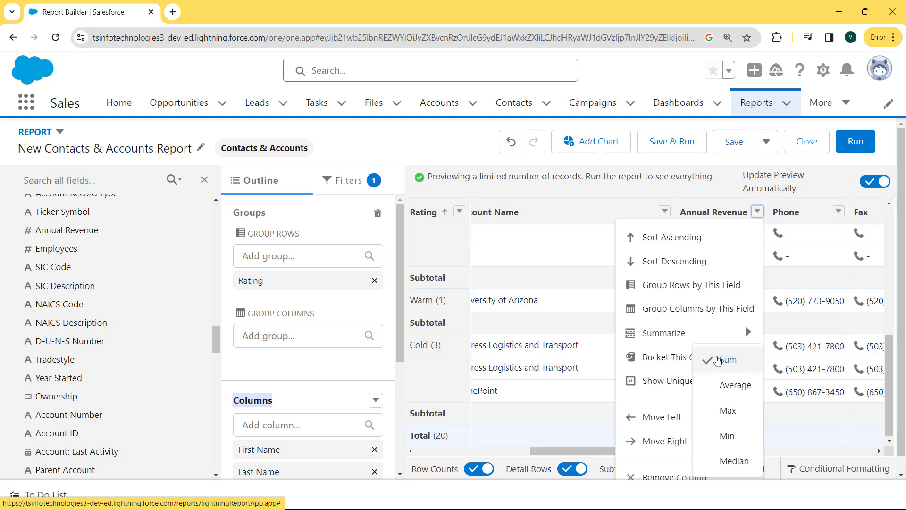
left_click(718, 361)
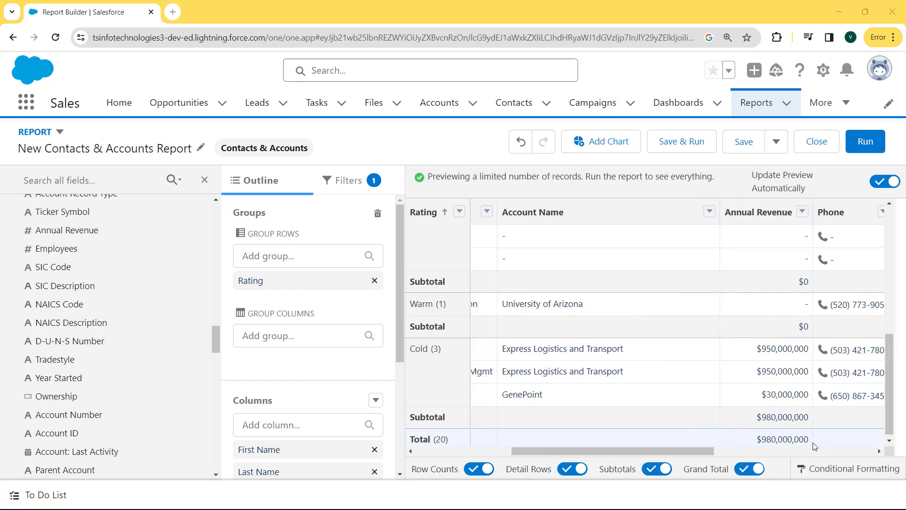
Hide the field list and begin saving the report, naming it Contact Reports with the generated unique name
key("ctrl+plus")
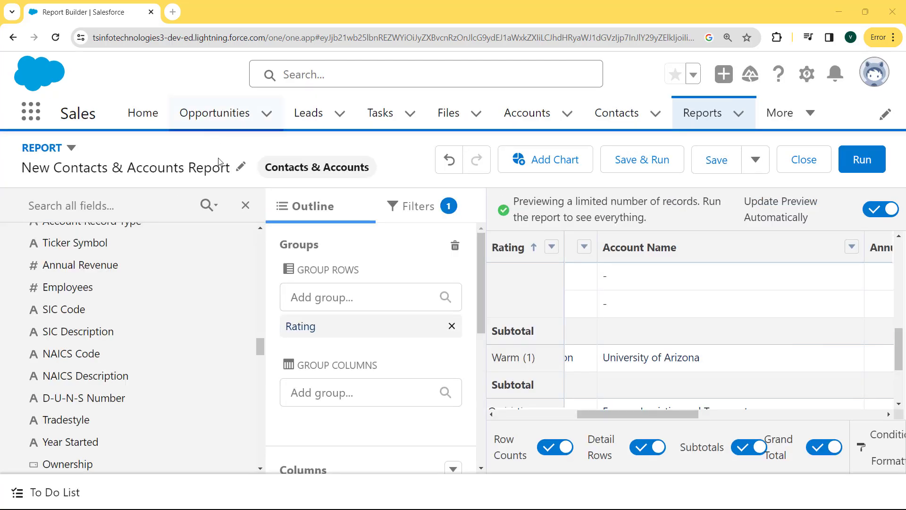
left_click(247, 206)
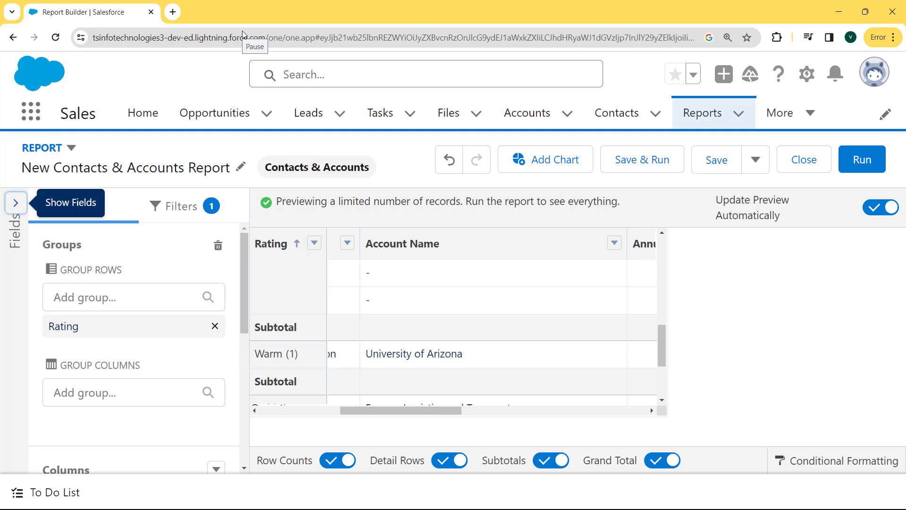
left_click(725, 150)
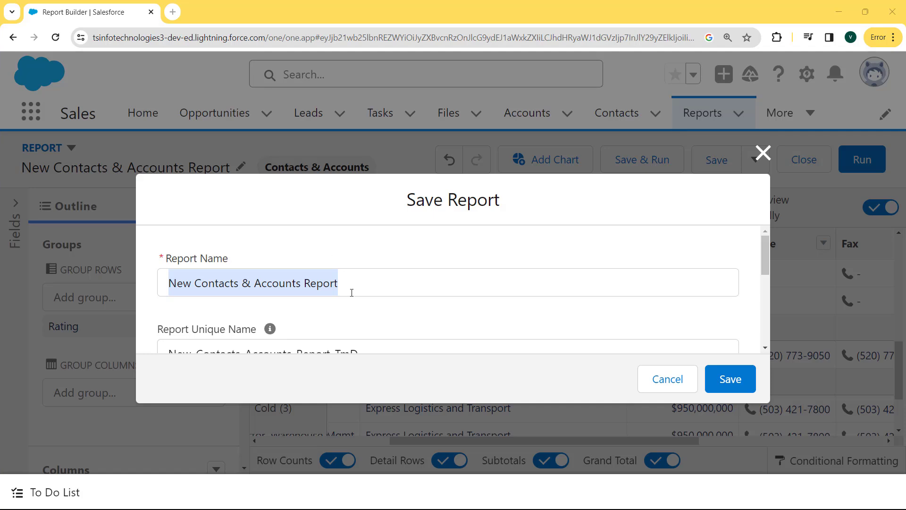
key("BackSpace")
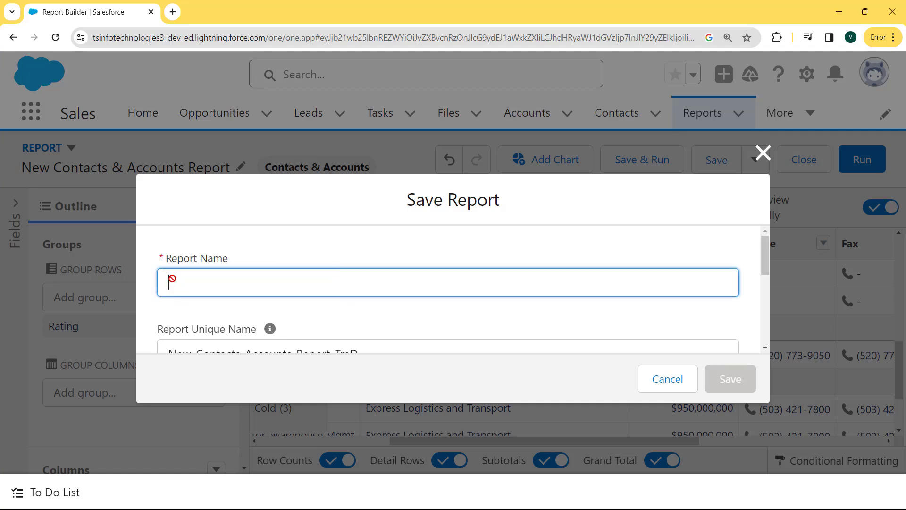
type("Contact Reports")
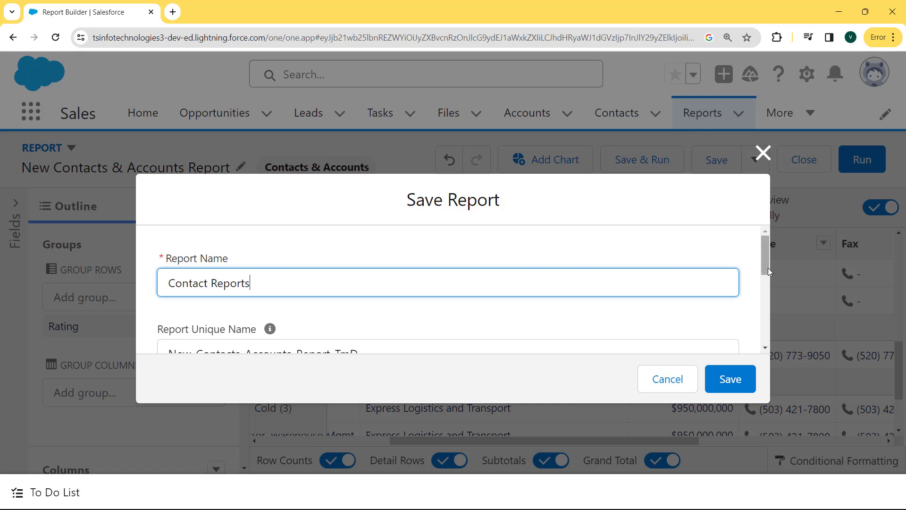
left_click_drag(768, 269, 768, 274)
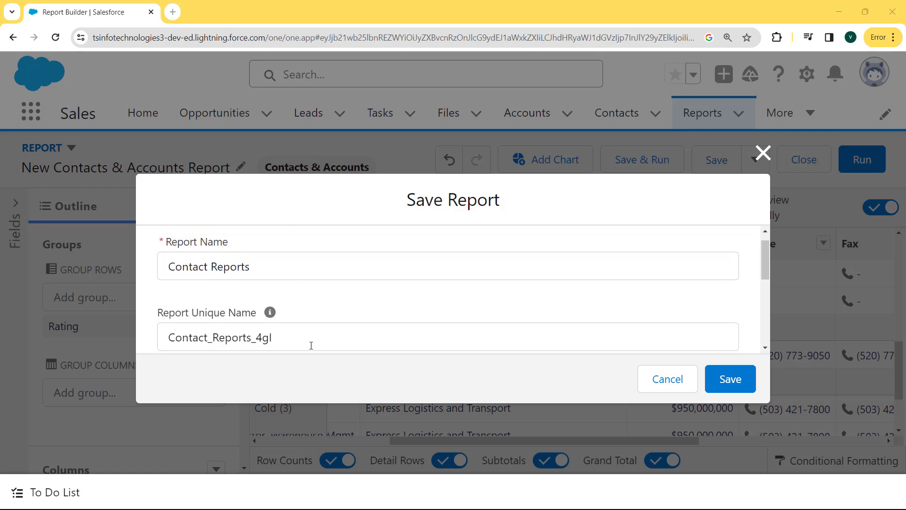
left_click_drag(311, 345, 159, 338)
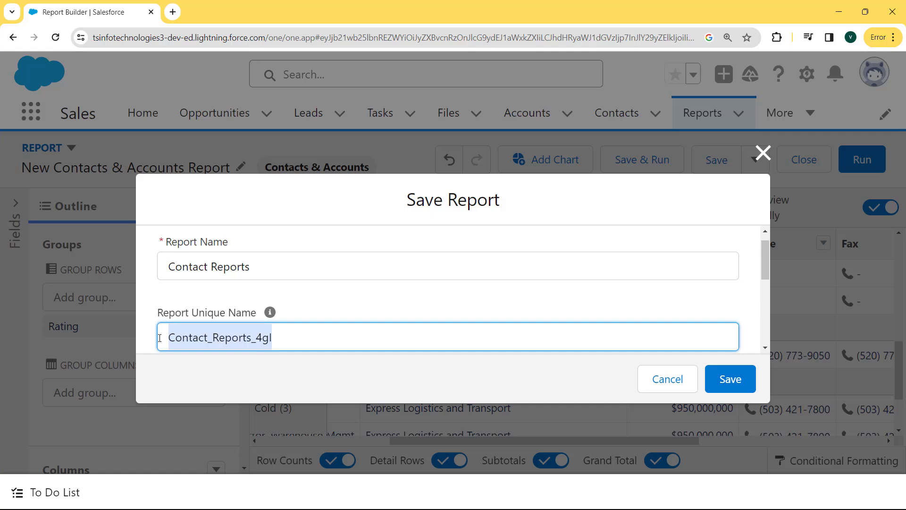
Choose the Private Reports folder for the report, leave the description empty, and save it
left_click_drag(768, 271, 774, 313)
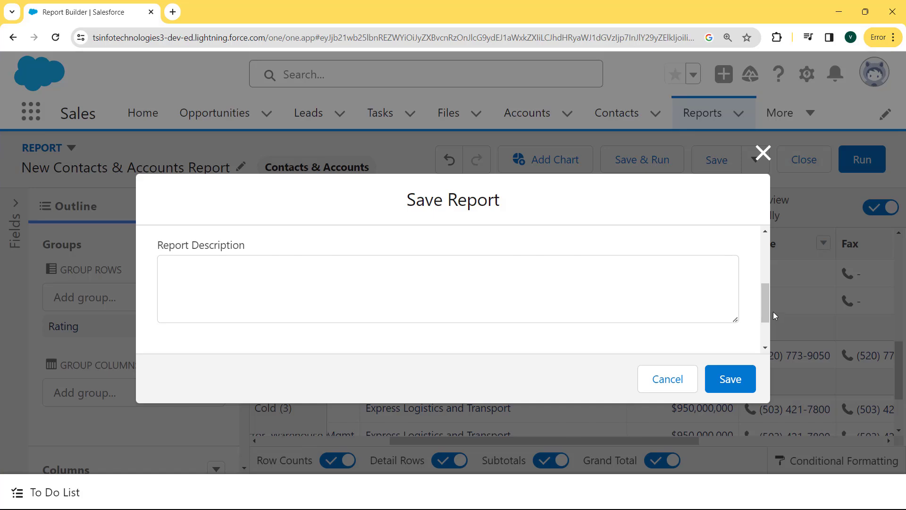
left_click_drag(764, 308, 766, 330)
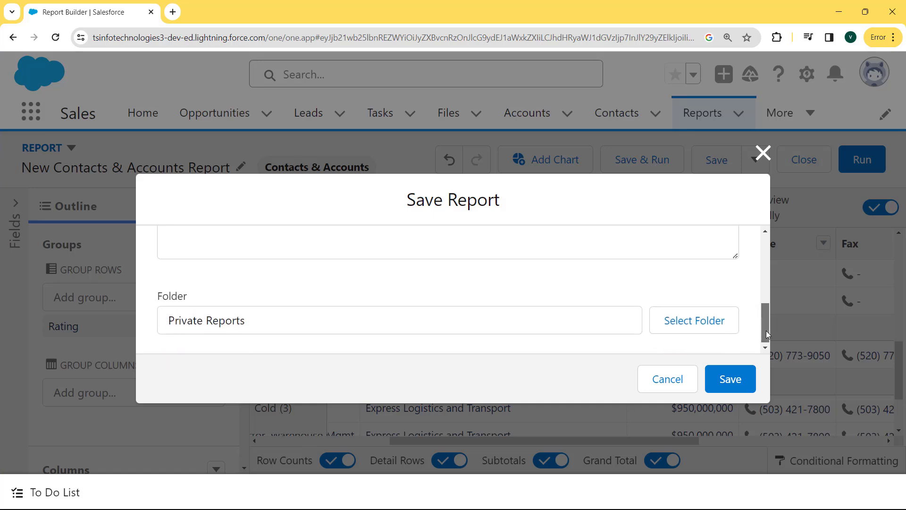
left_click(685, 323)
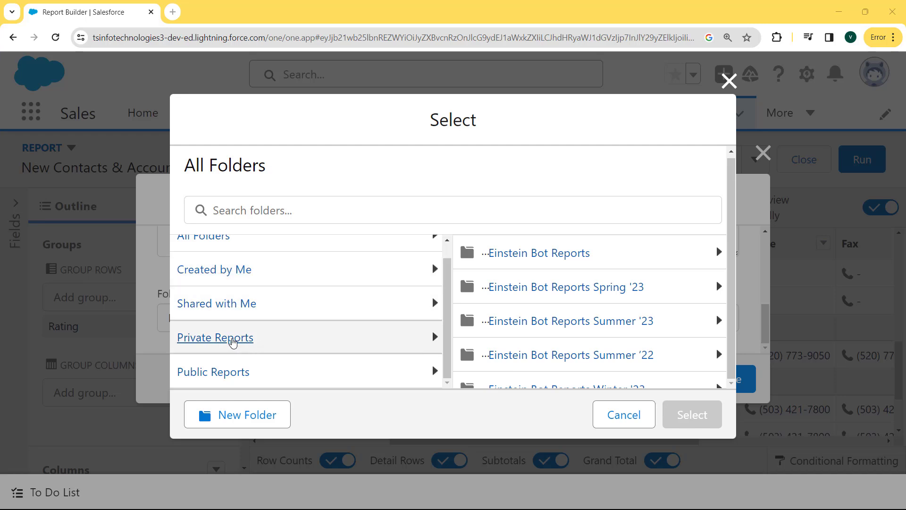
left_click(233, 342)
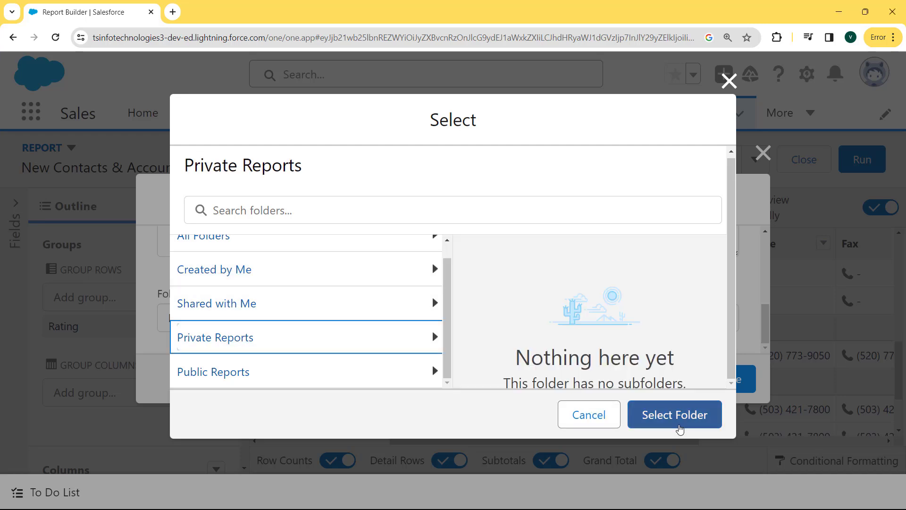
left_click(681, 415)
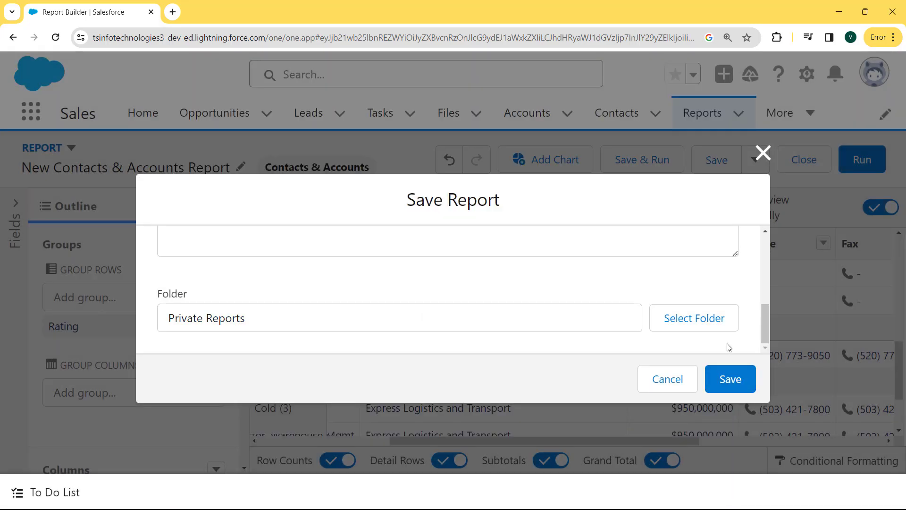
left_click(715, 376)
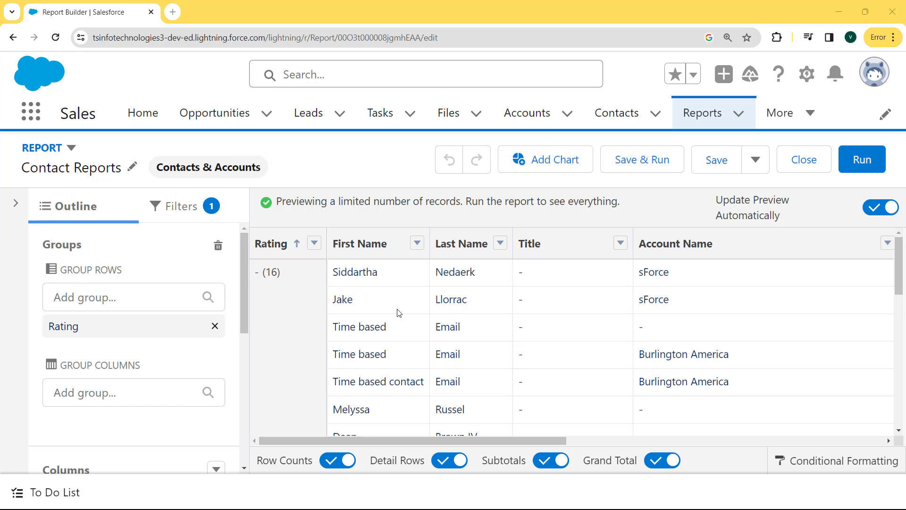
Run the saved report and check its total records and total annual revenue
left_click(861, 161)
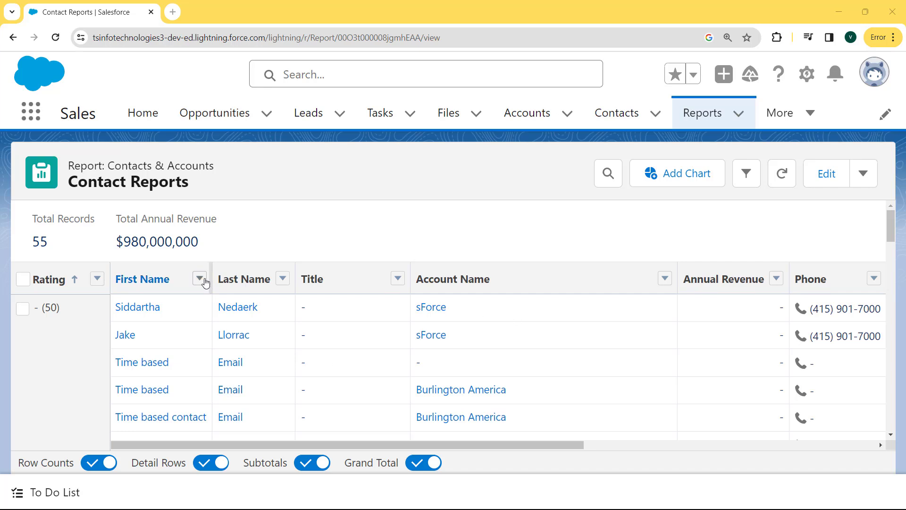
left_click_drag(61, 247, 28, 245)
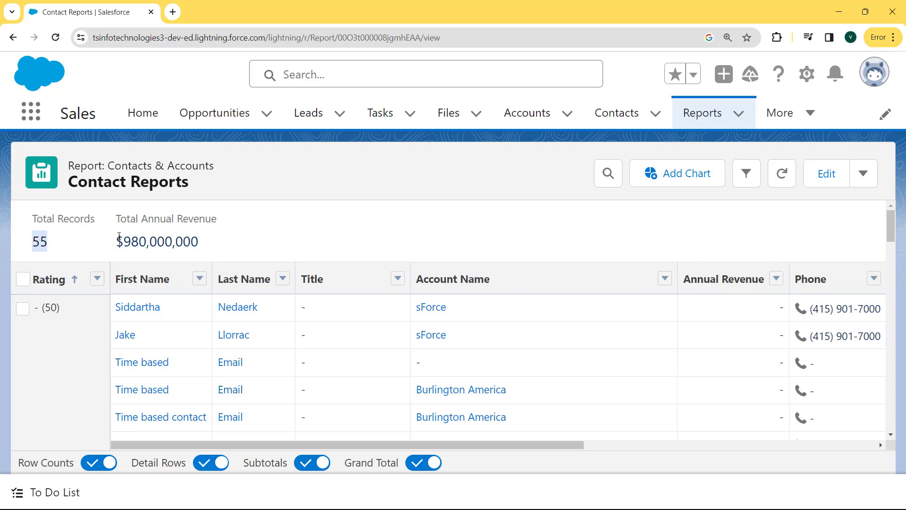
left_click_drag(118, 239, 212, 240)
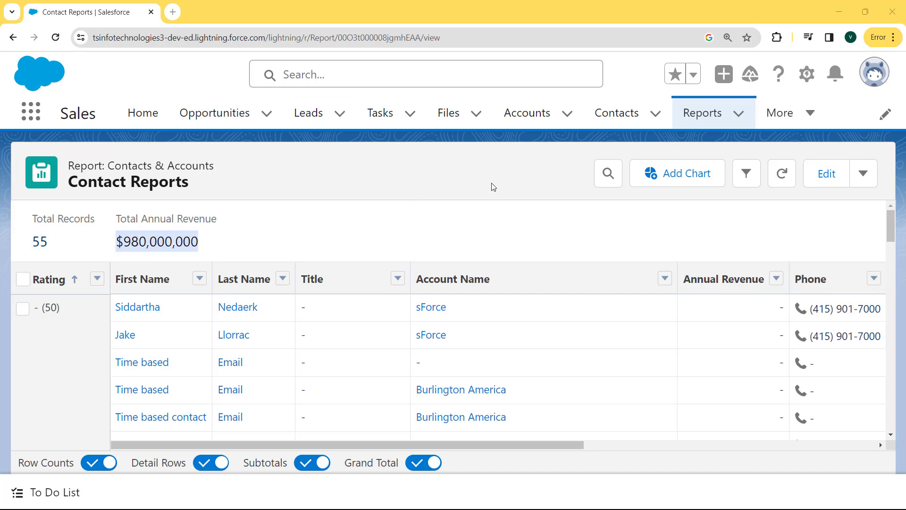
Add a chart to the Contact Reports report and bring it fully into view
left_click(684, 175)
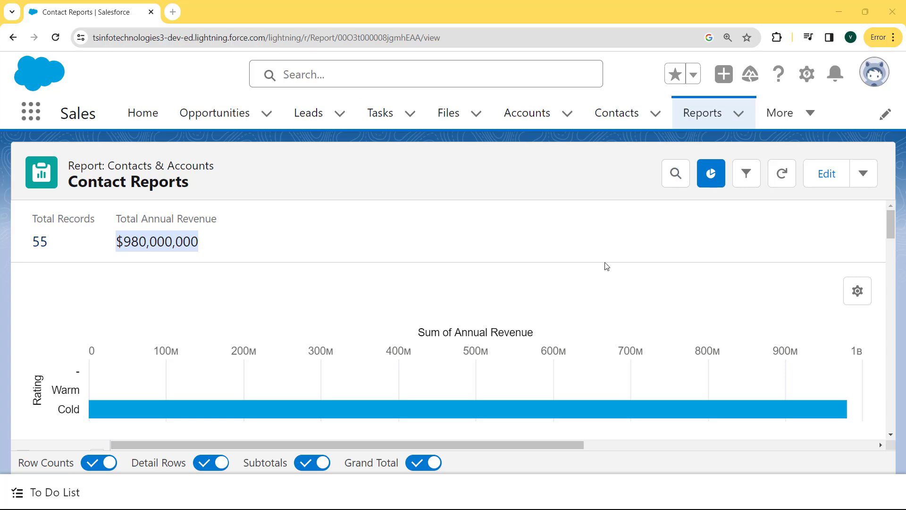
left_click(886, 221)
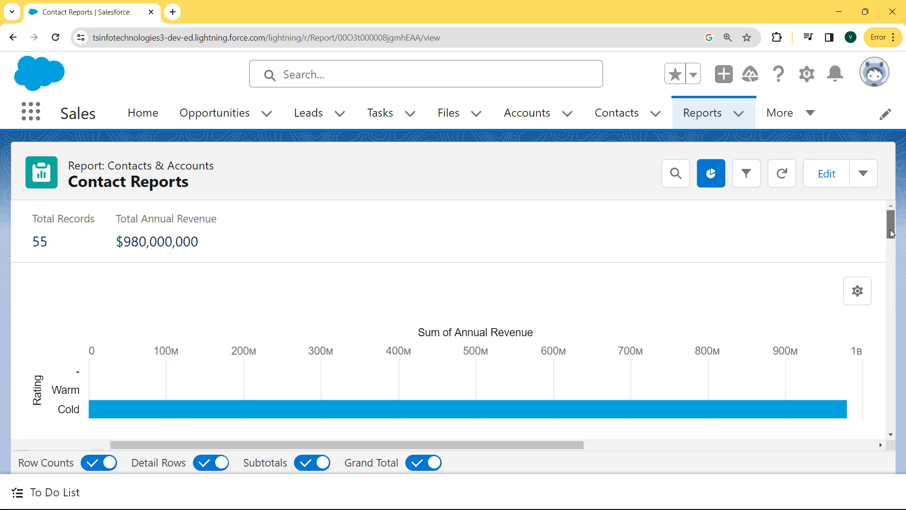
left_click_drag(891, 235, 892, 249)
scroll(891, 249, "up", 3)
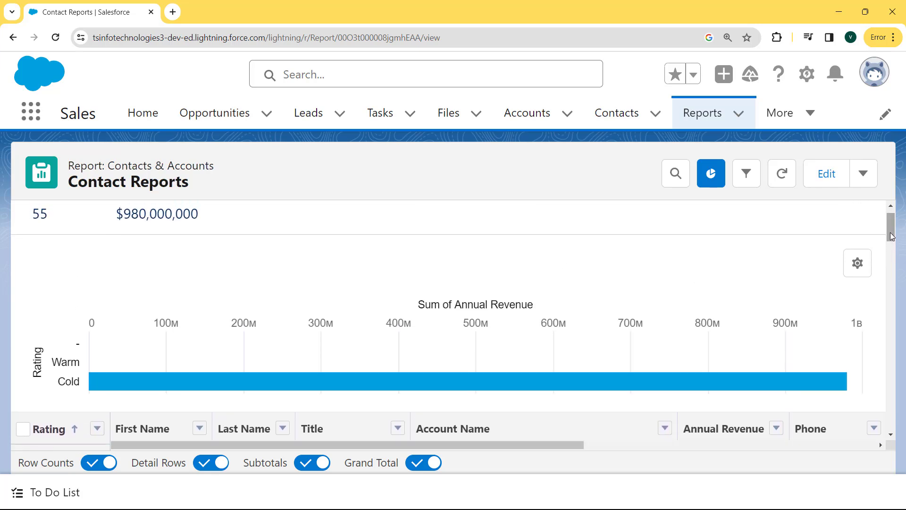
Try the Donut, Funnel and Scatter Plot chart types, finishing with the chart displayed as Line
left_click(858, 264)
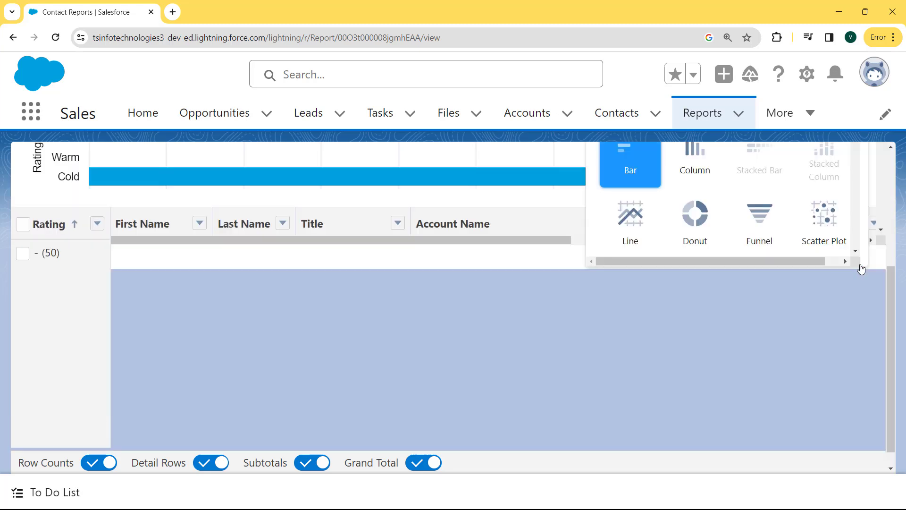
left_click(692, 240)
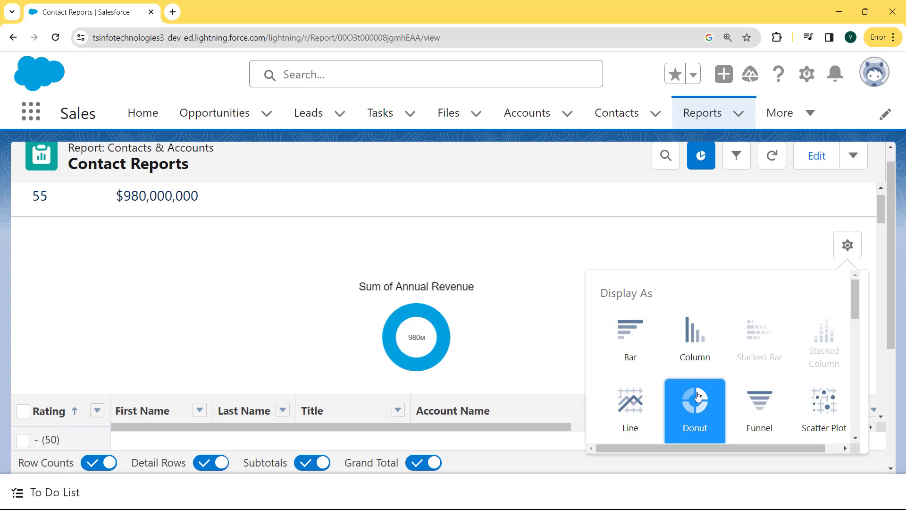
left_click(756, 410)
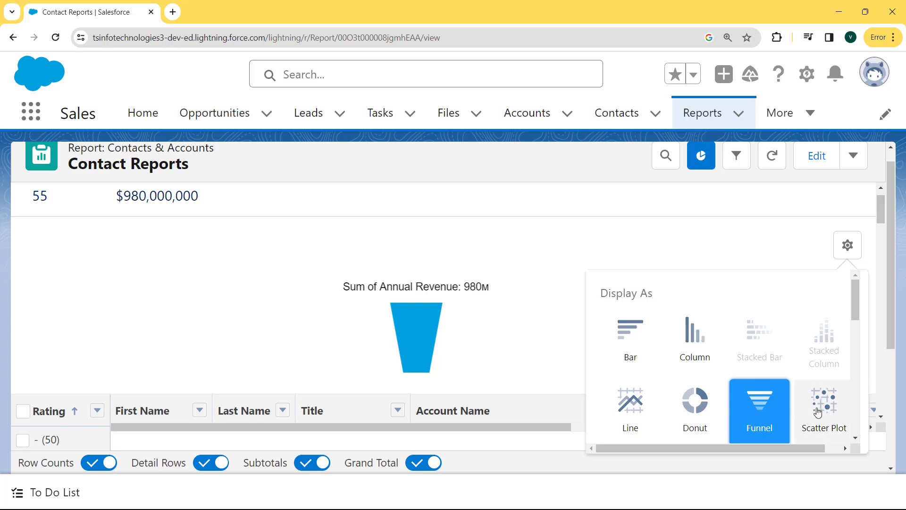
left_click(818, 413)
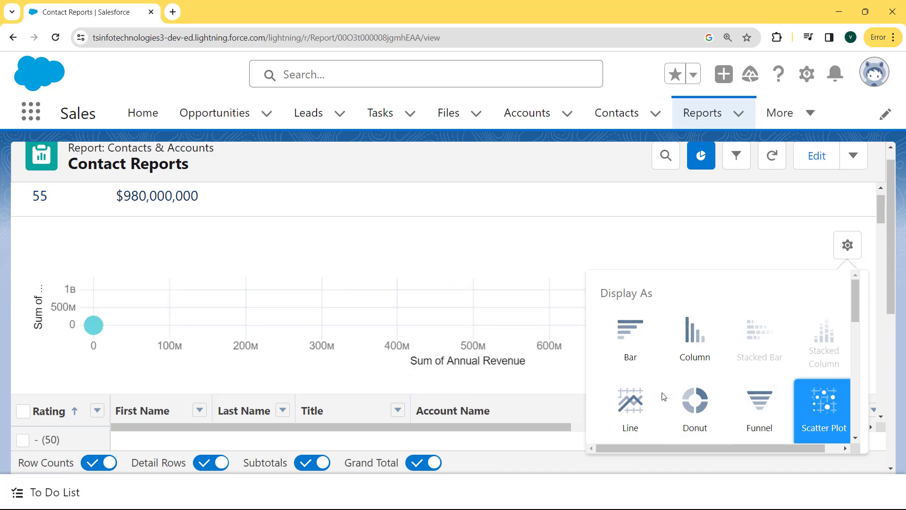
left_click(635, 403)
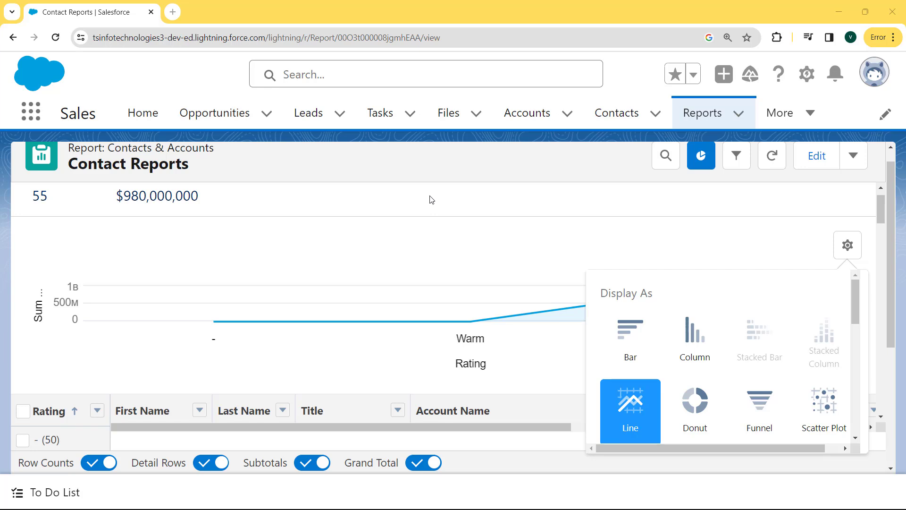
Switch to Salesforce Classic and open the Reports & Dashboards page
left_click(881, 75)
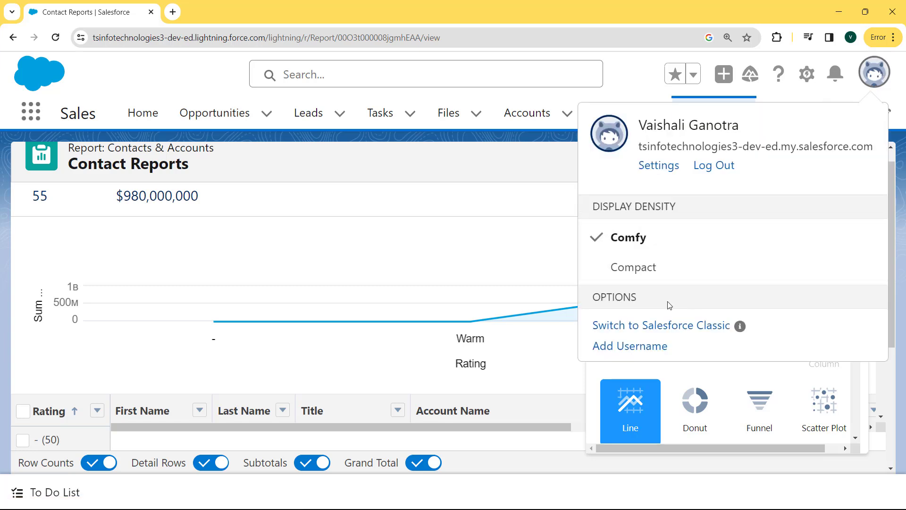
left_click(620, 325)
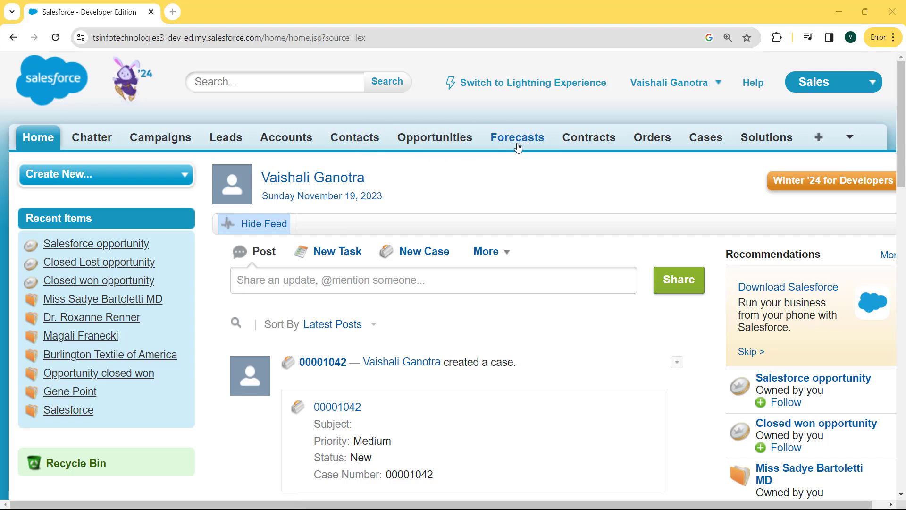
left_click(851, 141)
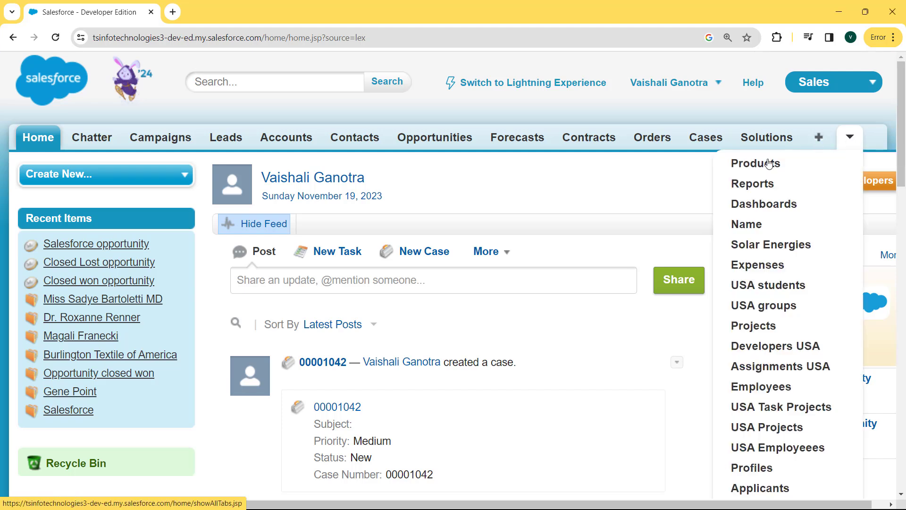
left_click(753, 187)
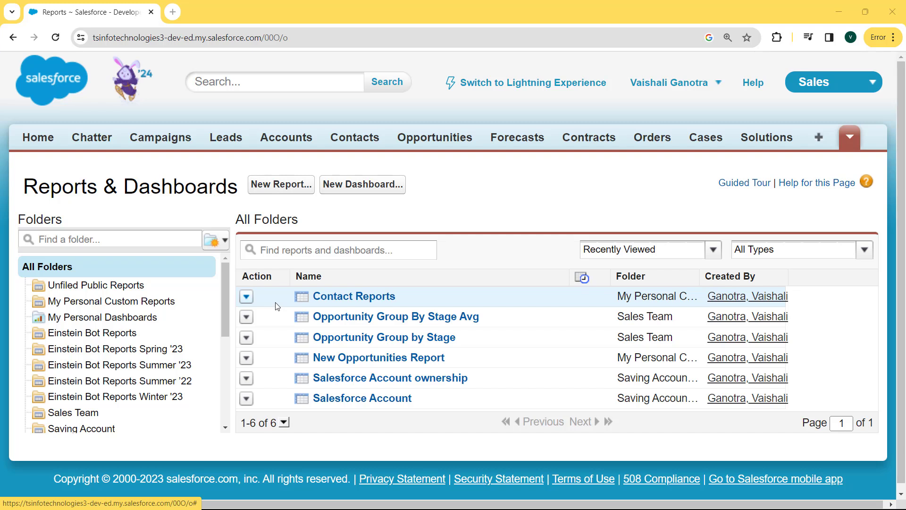
Create a new report using the Contacts & Accounts report type from the Accounts & Contacts category
left_click(289, 188)
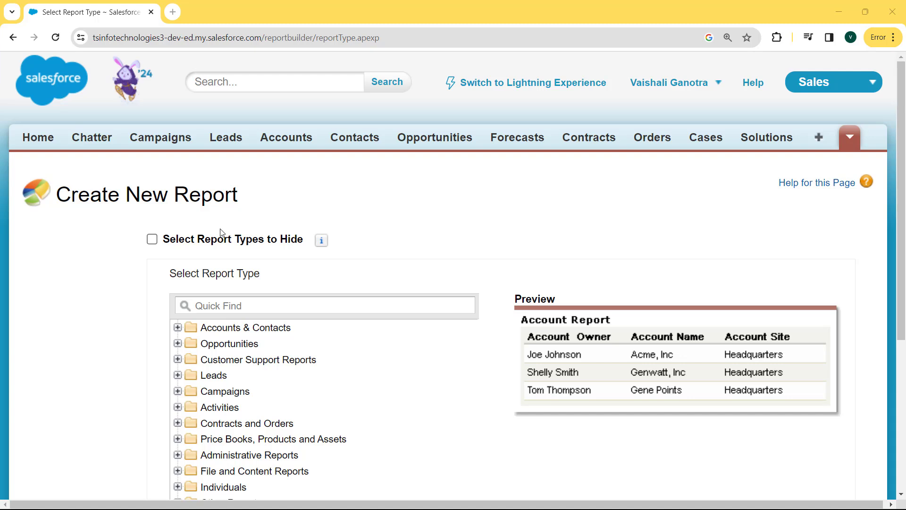
left_click(214, 329)
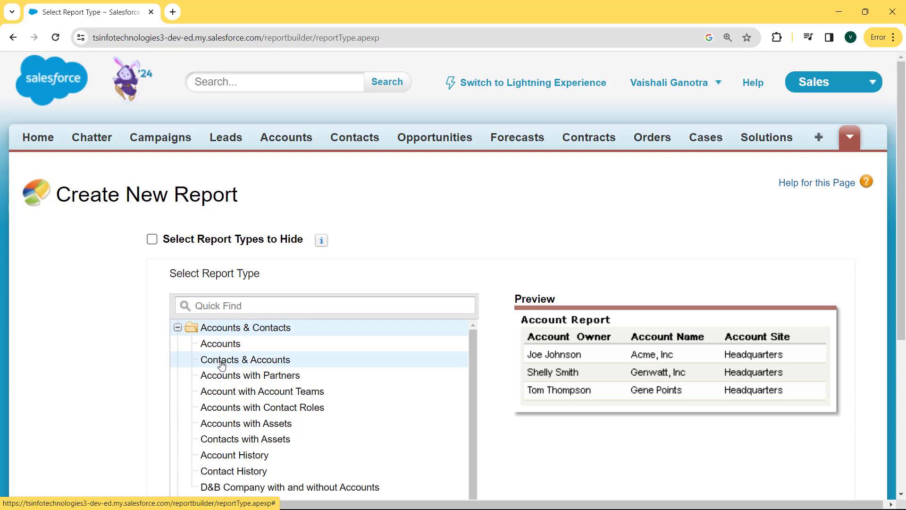
left_click(222, 362)
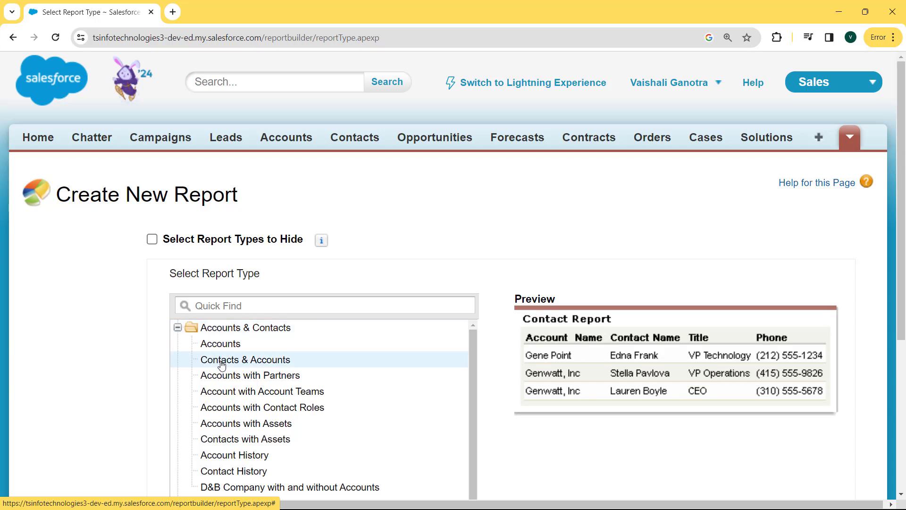
double_click(276, 361)
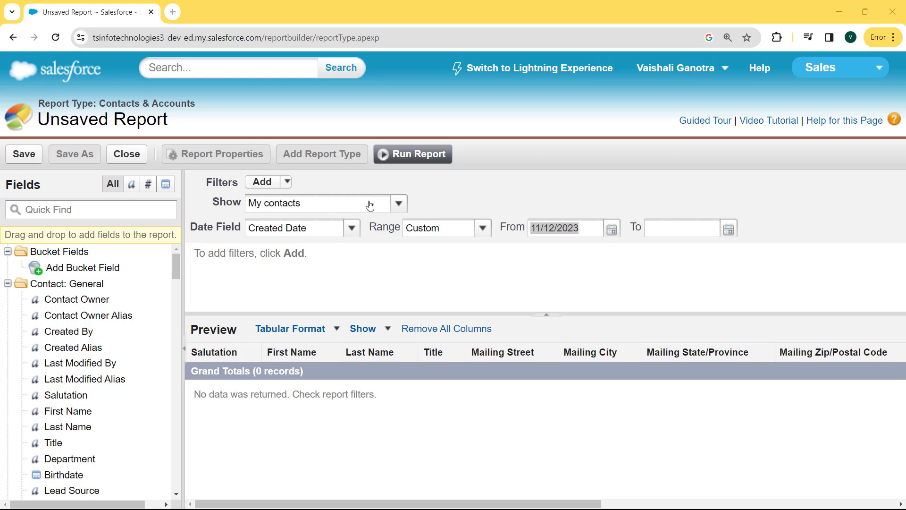
Set the report to show All accounts with the Created Date range All Time, and look through the previewed records
left_click(398, 205)
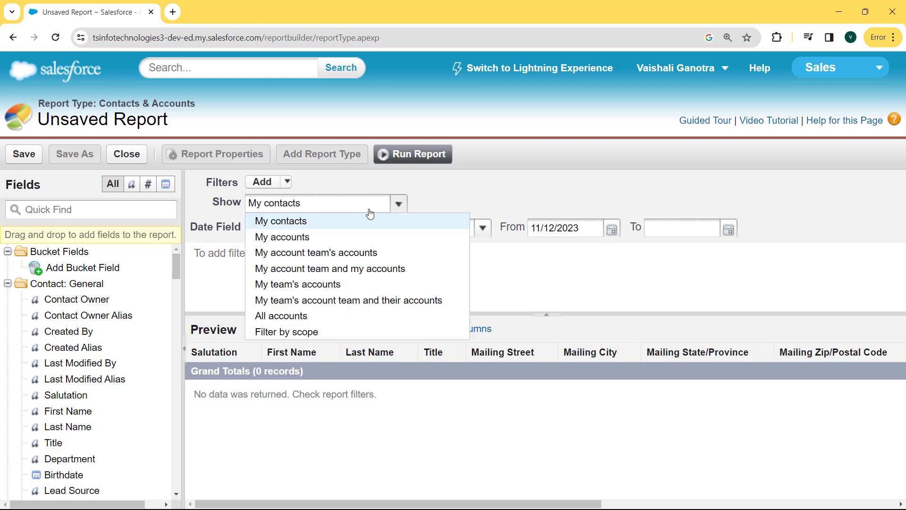
left_click(308, 316)
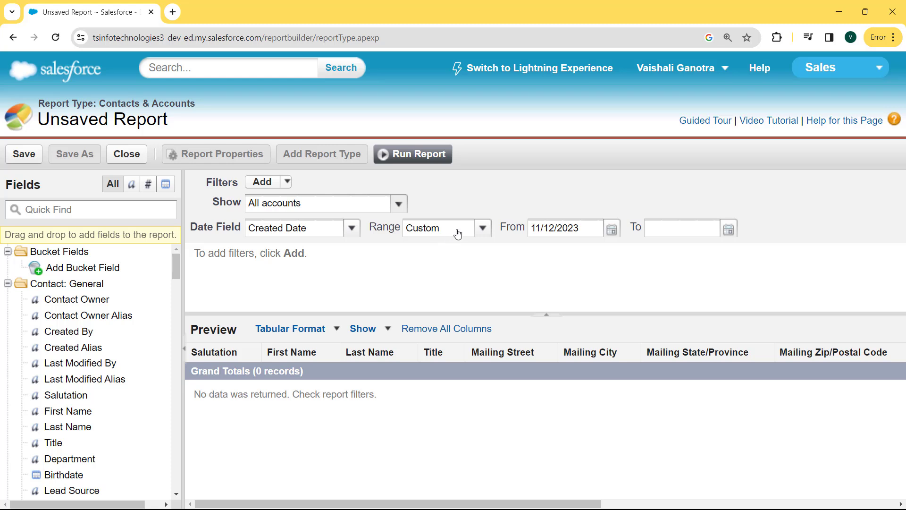
left_click(478, 229)
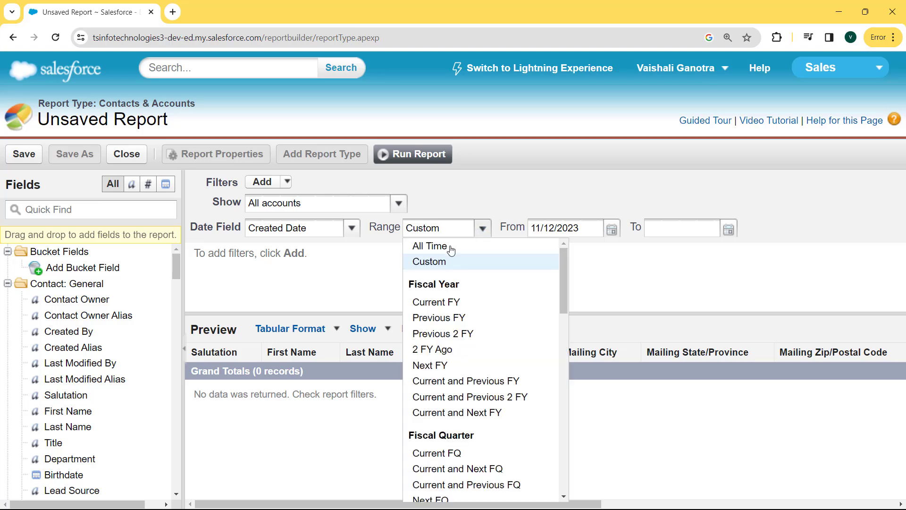
left_click(433, 247)
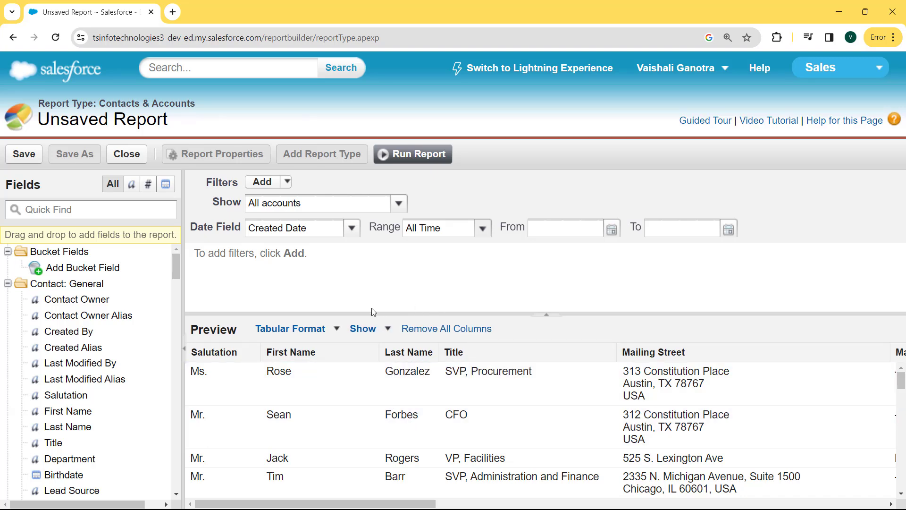
scroll(541, 430, "down", 10)
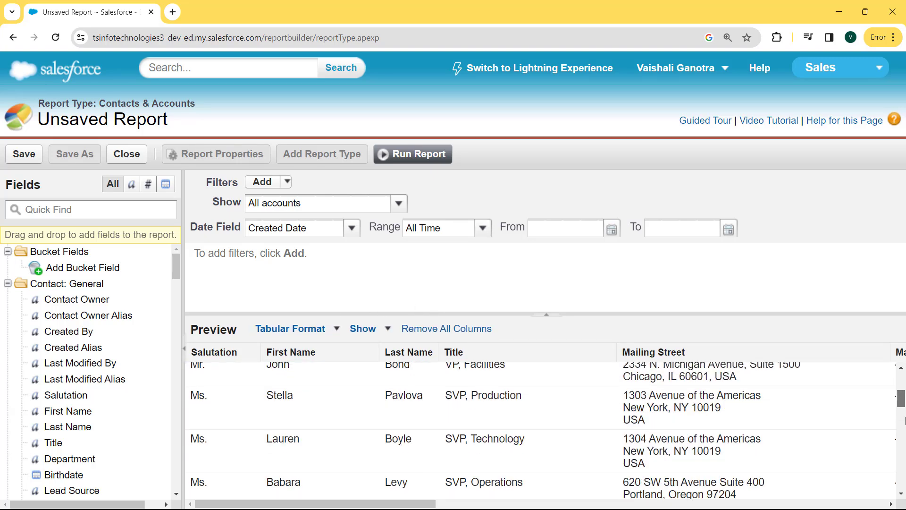
scroll(430, 369, "down", 5)
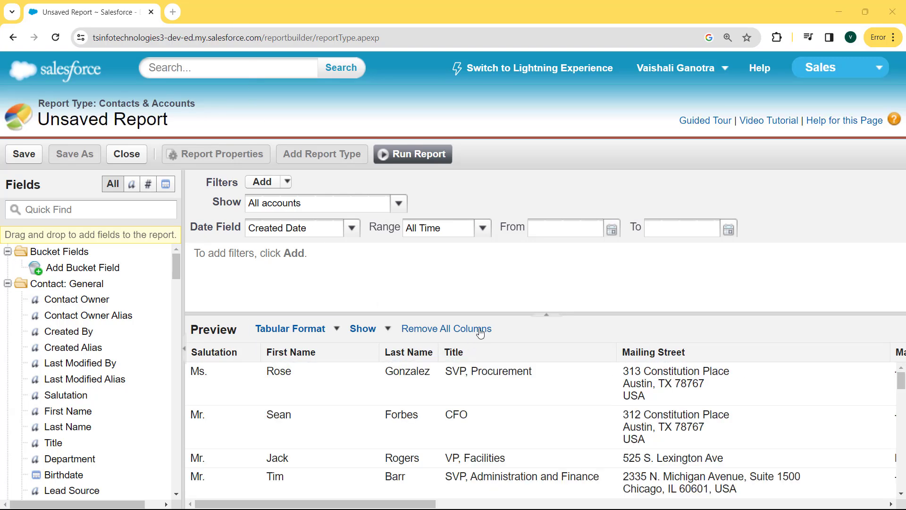
Remove all default columns from the report preview and add the First Name and Last Name fields as columns
left_click(459, 330)
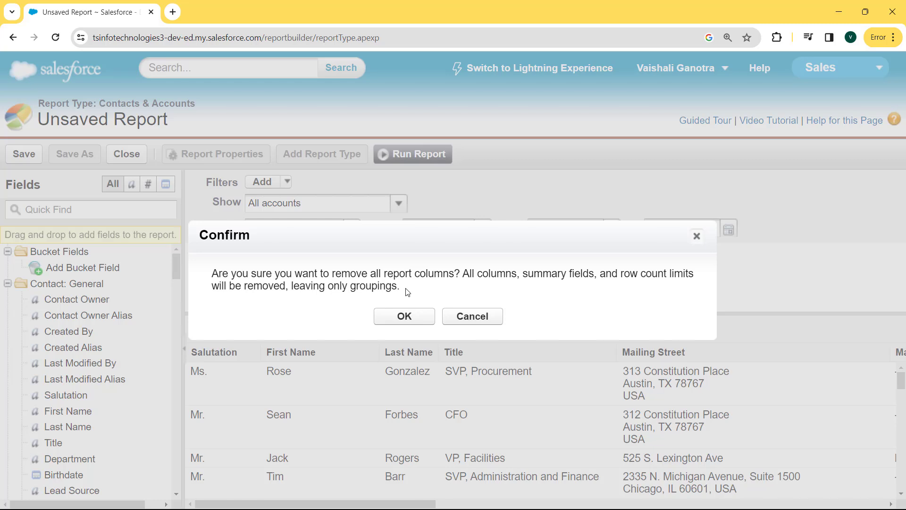
left_click(402, 319)
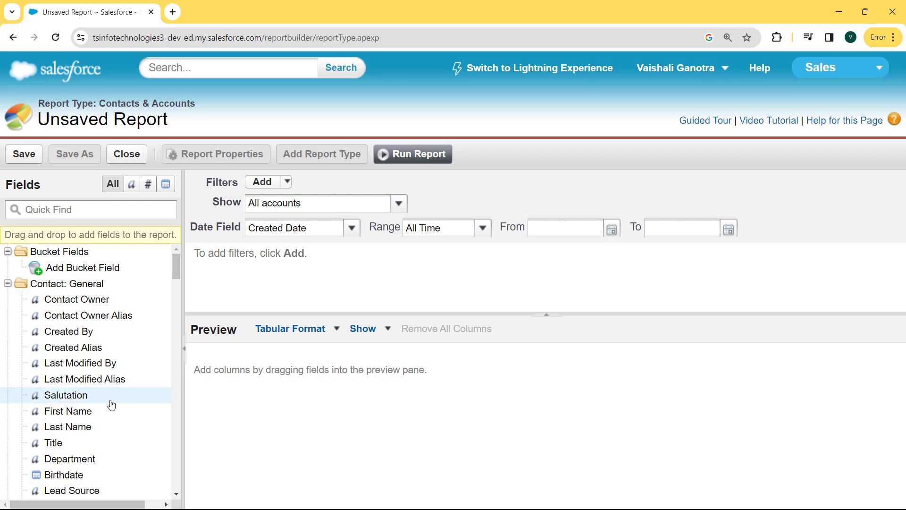
left_click(98, 209)
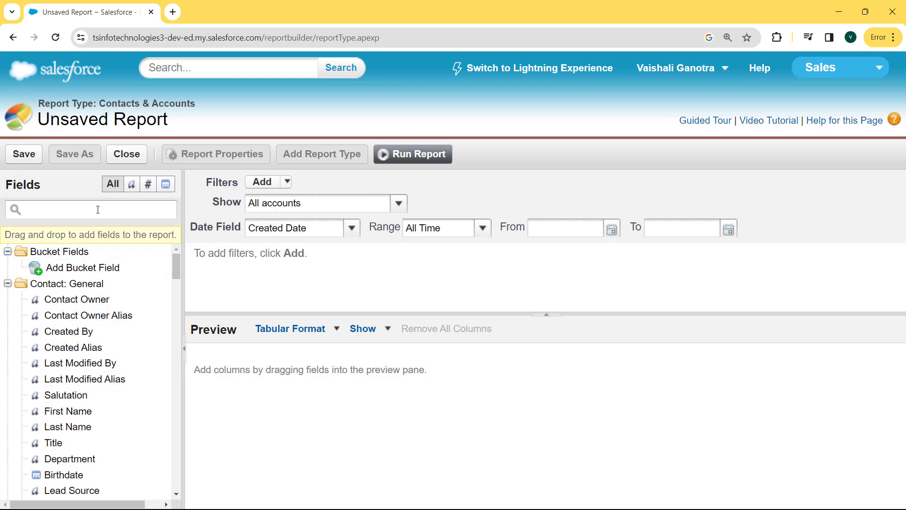
type("first")
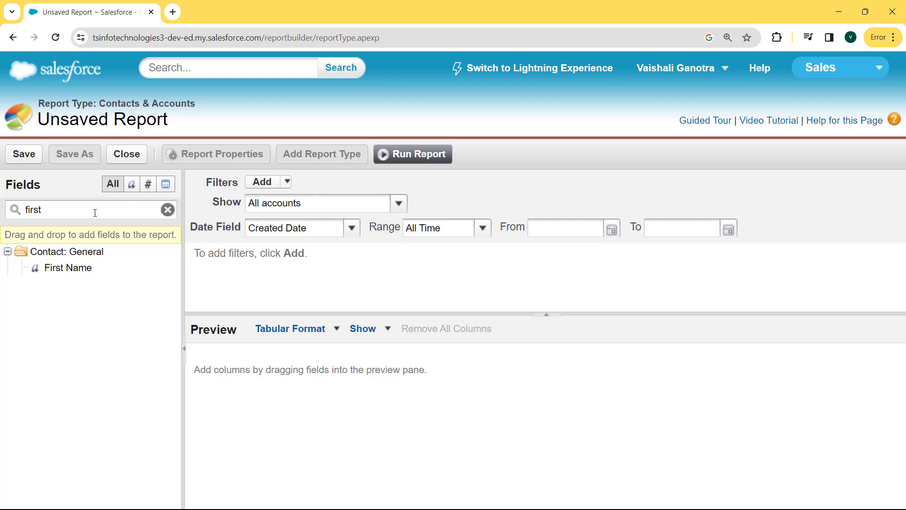
double_click(77, 270)
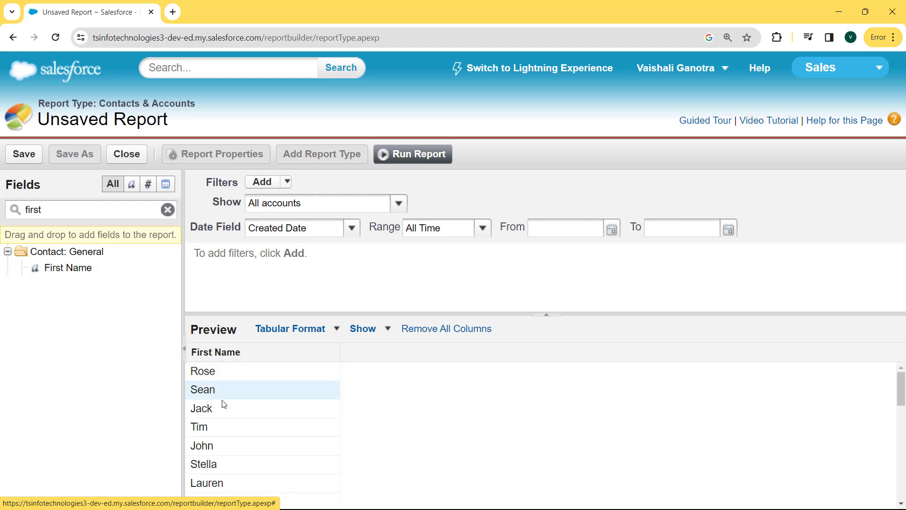
left_click(167, 210)
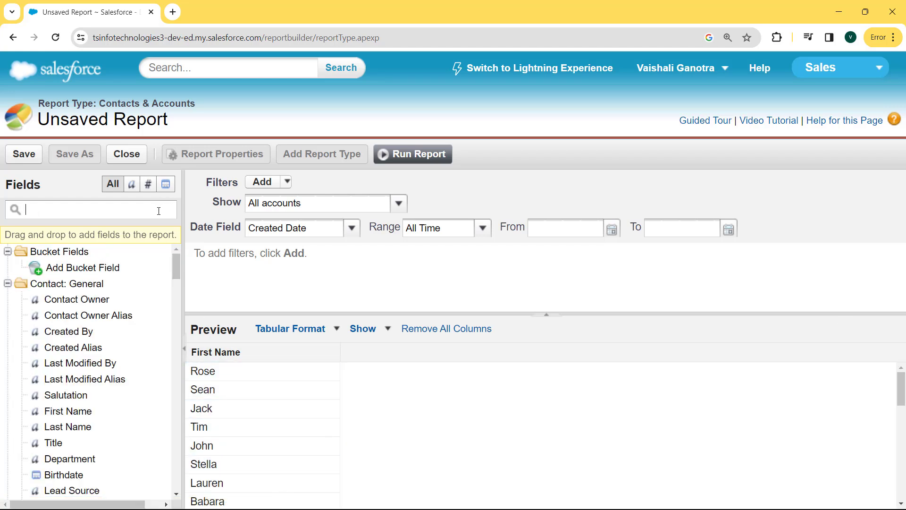
type("last")
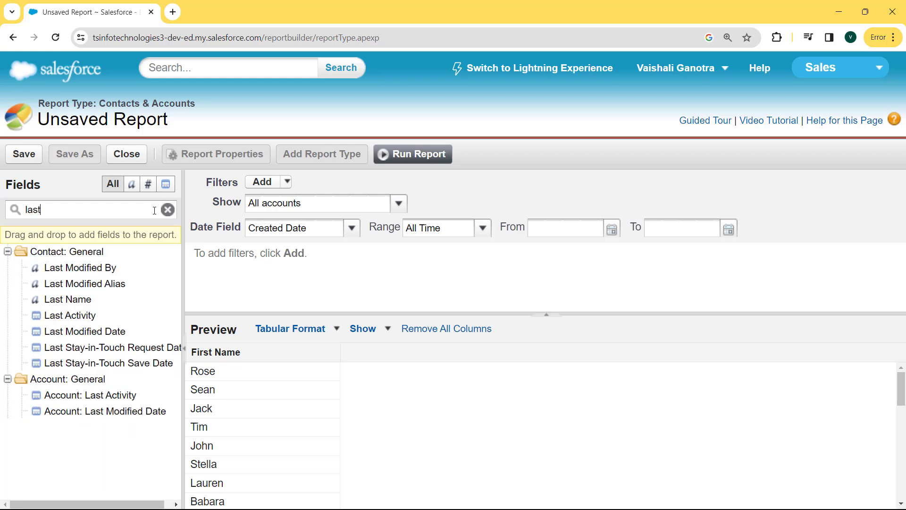
double_click(105, 301)
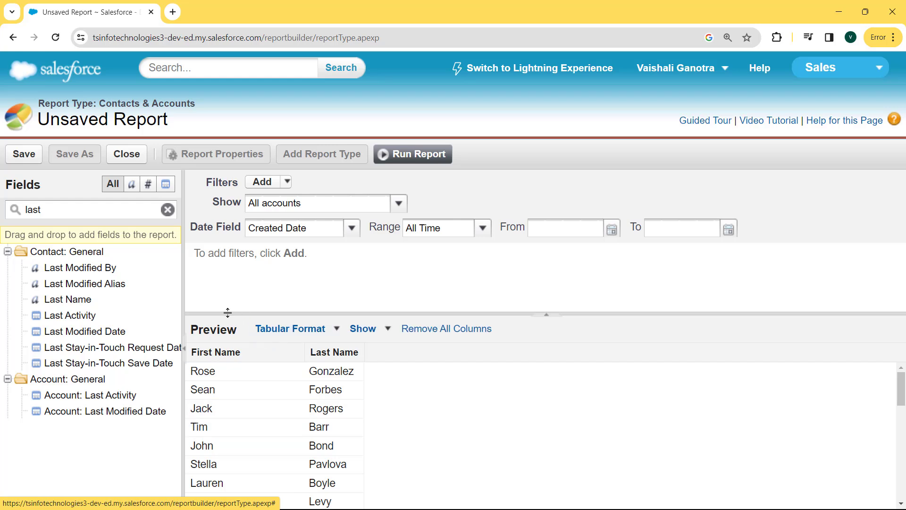
Add the Account Name field and the Mailing State/Province field as columns after Last Name
left_click(167, 210)
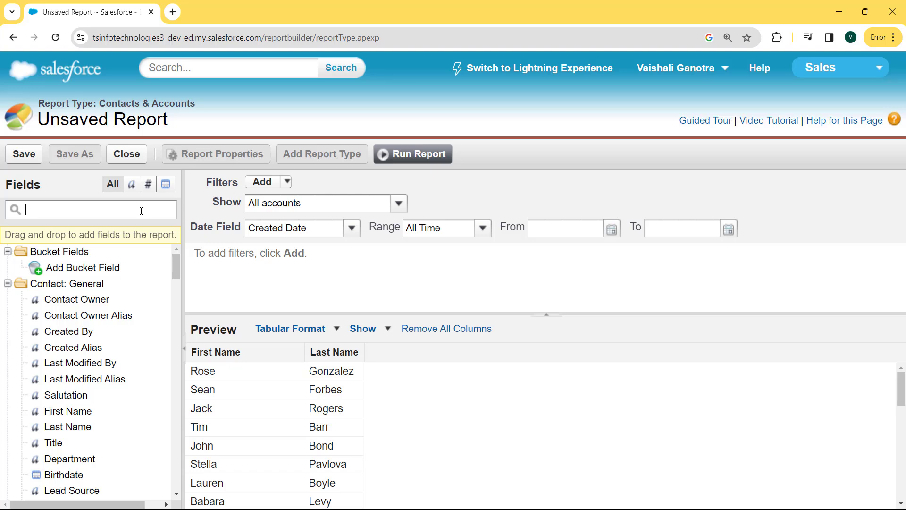
type("account nam")
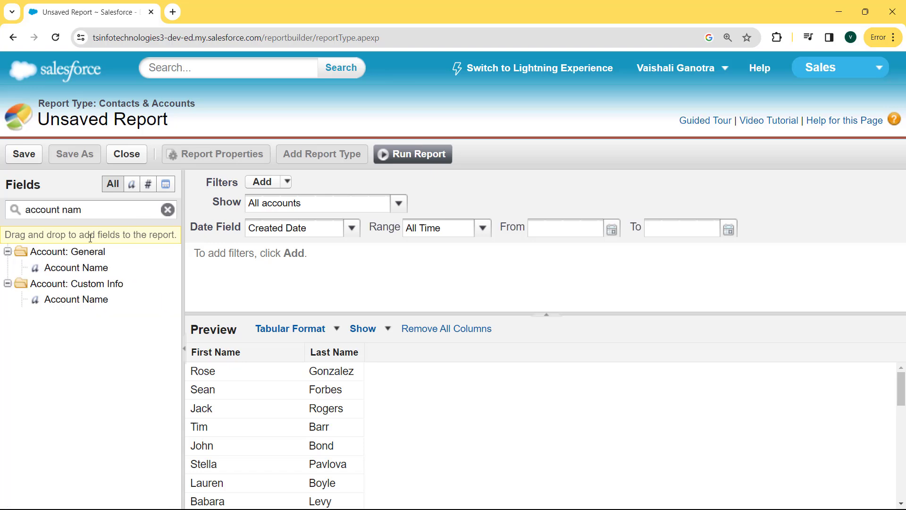
double_click(94, 268)
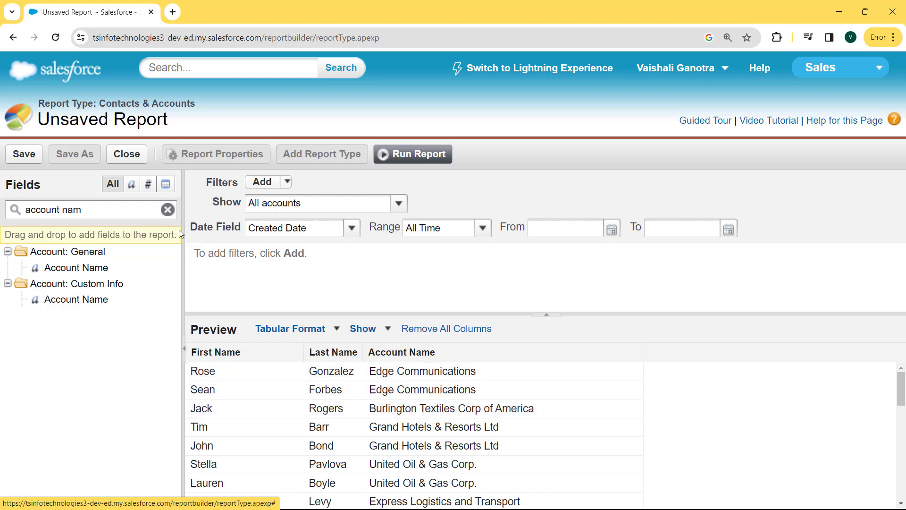
left_click(168, 210)
type("maili")
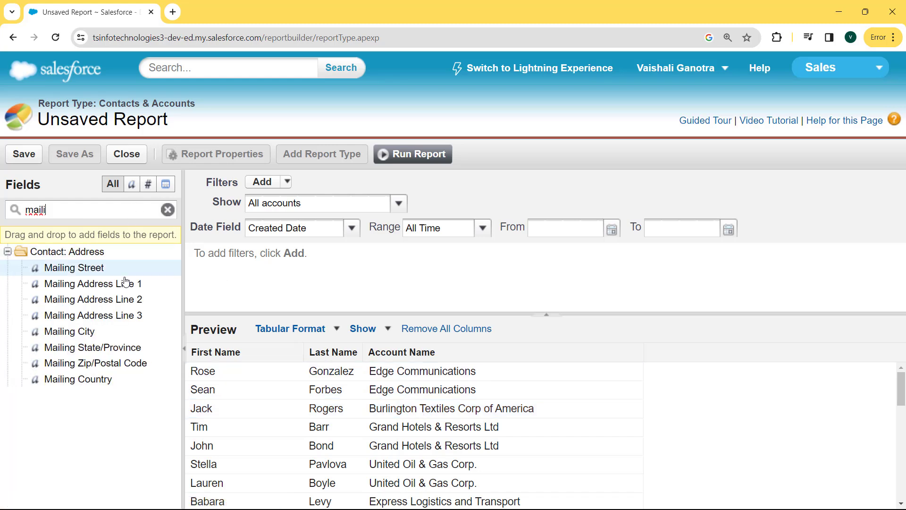
left_click_drag(112, 352, 670, 354)
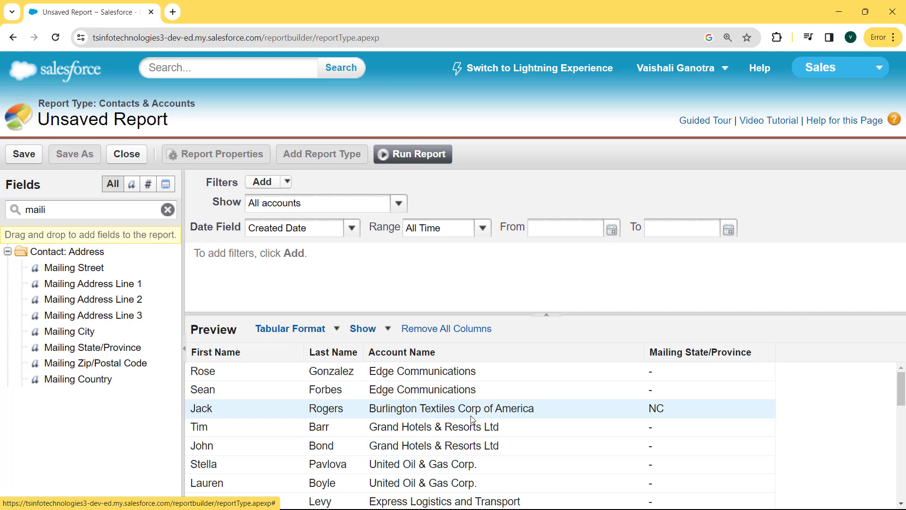
Try a filter where Account Name equals "Grand Hotels & Resorts Ltd", and remove it from the report again
left_click(262, 182)
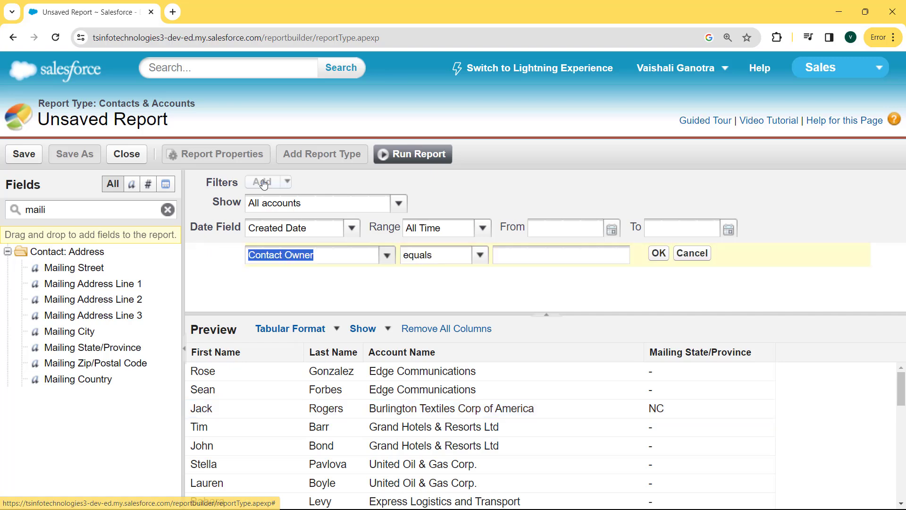
left_click(369, 256)
key("BackSpace")
key("BackSpace")
key("BackSpace")
key("BackSpace")
key("BackSpace")
key("BackSpace")
key("BackSpace")
key("BackSpace")
key("BackSpace")
key("BackSpace")
key("BackSpace")
key("BackSpace")
key("BackSpace")
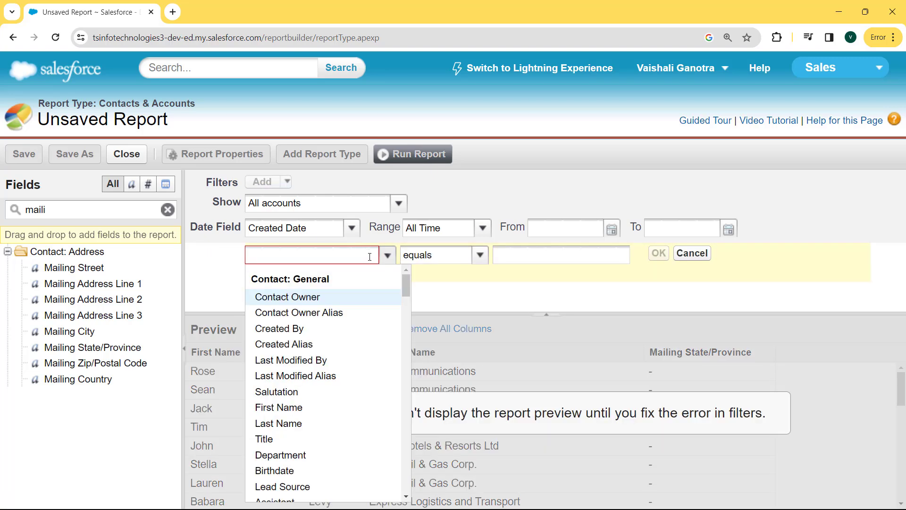
type("account")
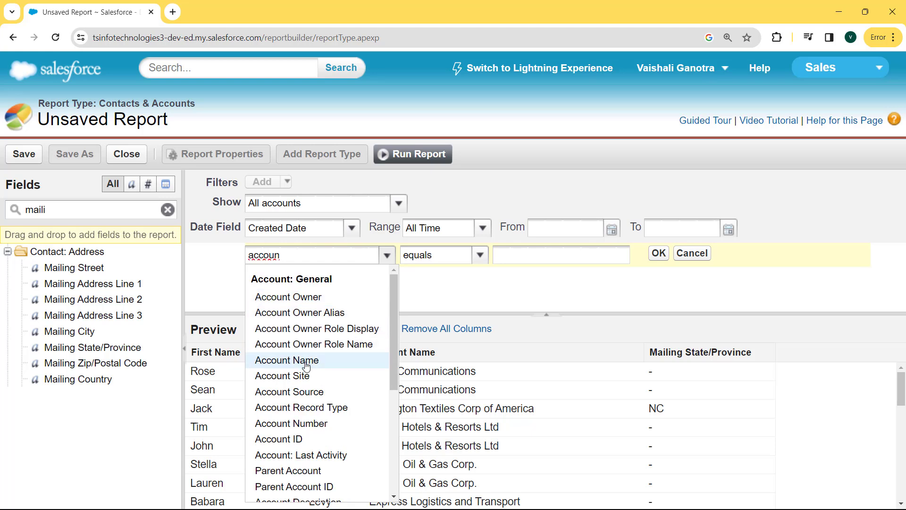
left_click(303, 362)
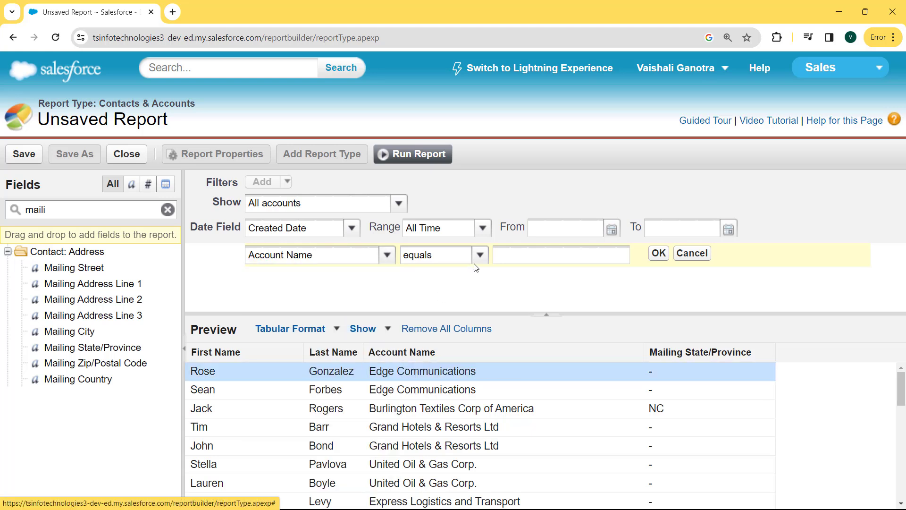
left_click(518, 254)
type("grand Hotels &")
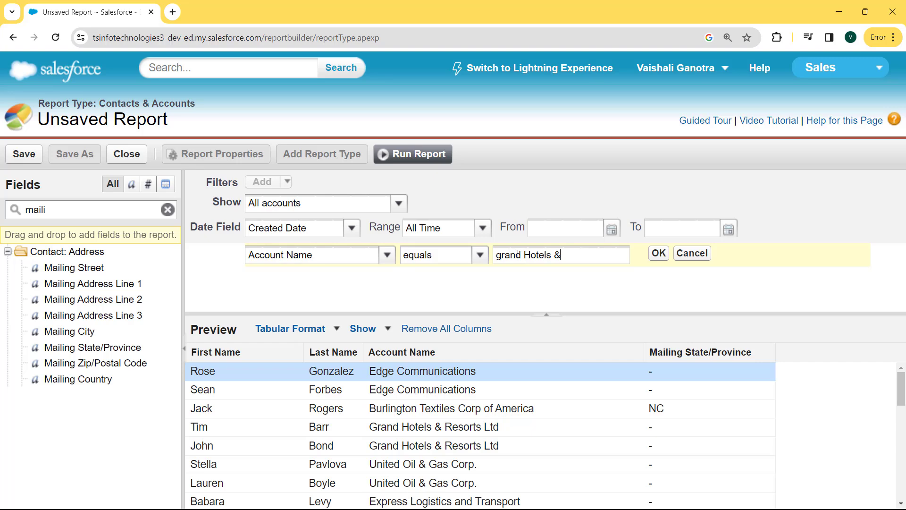
type(" Resorts Ltd")
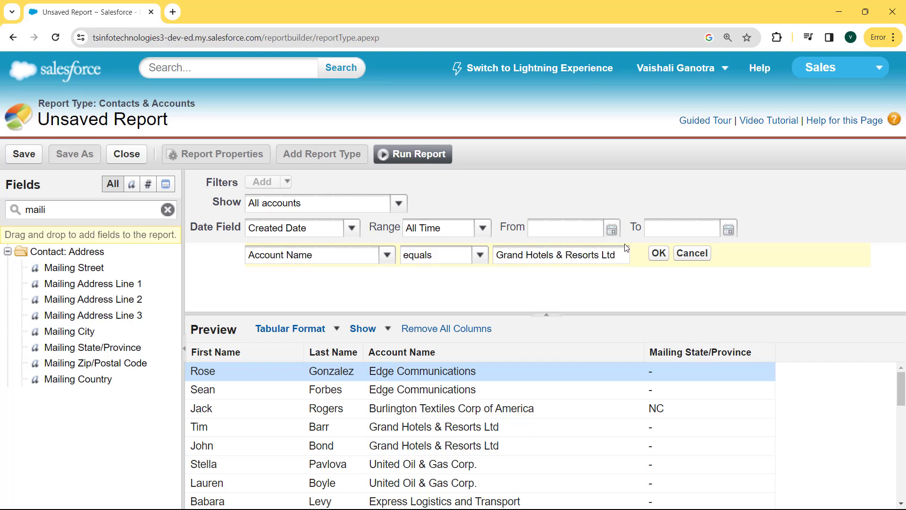
left_click(655, 254)
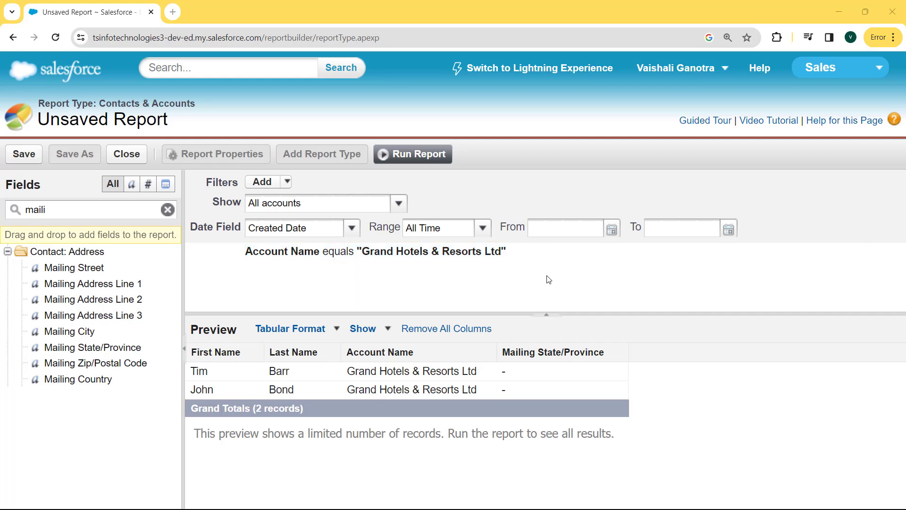
left_click(549, 255)
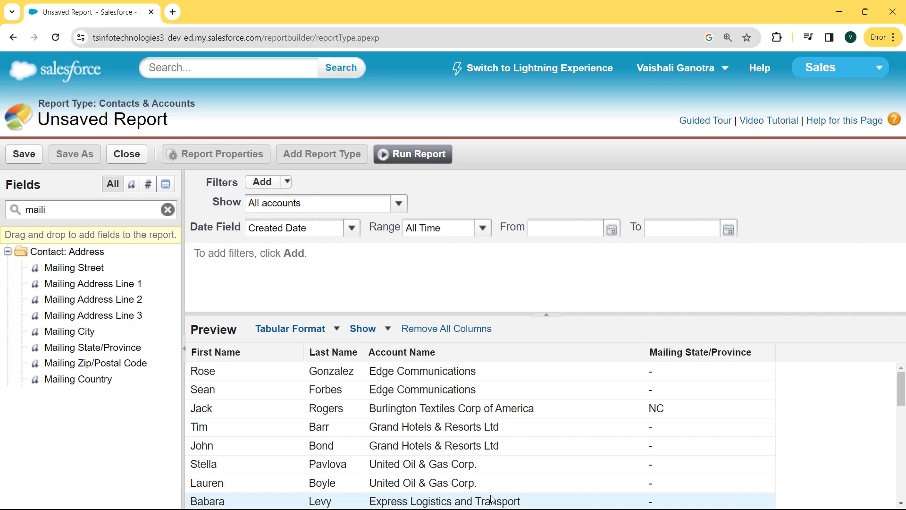
Find the account's Type field and add it as a column after Mailing State/Province
left_click(166, 210)
type("typw")
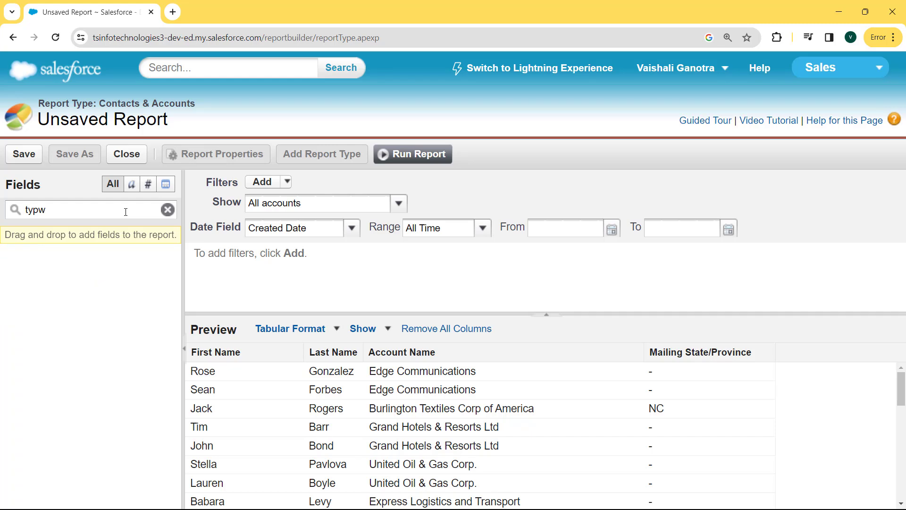
key("BackSpace")
type("e")
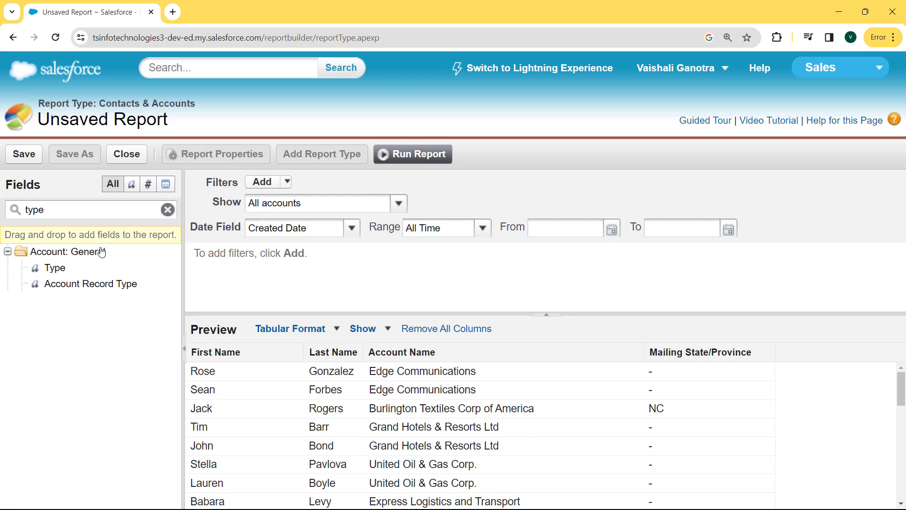
left_click_drag(55, 267, 488, 301)
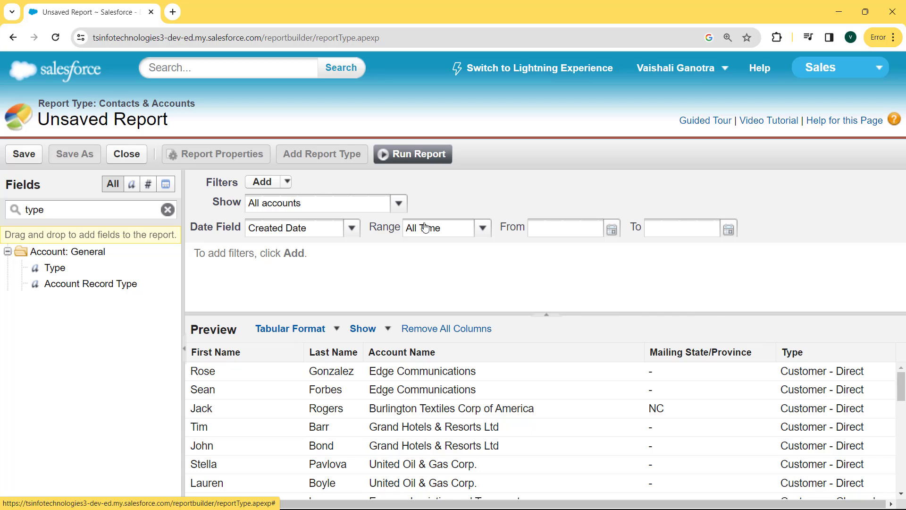
Add a report filter where Type is not equal to a blank value and review the filtered preview rows
left_click(255, 183)
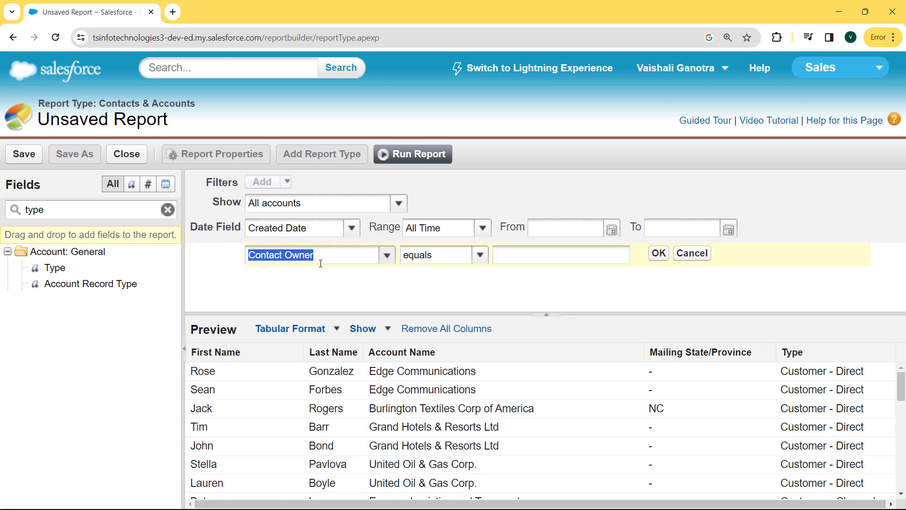
type("type")
left_click(299, 297)
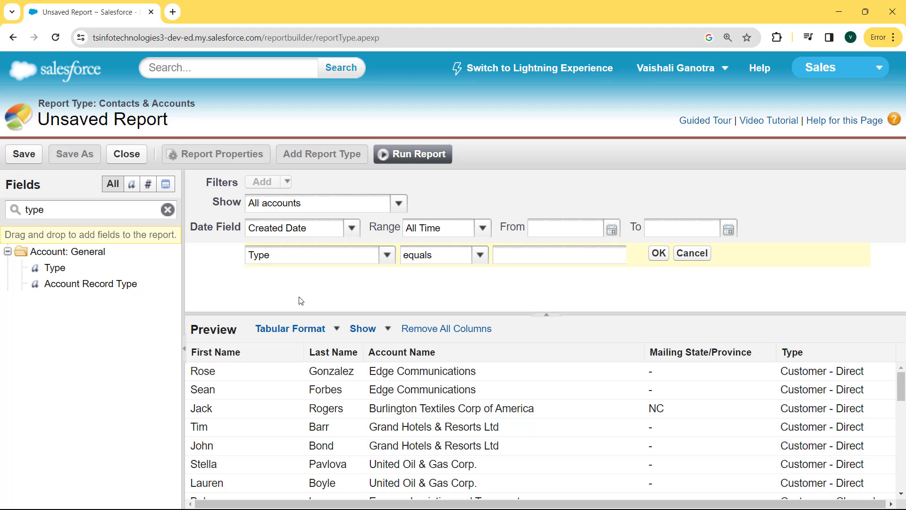
left_click(479, 255)
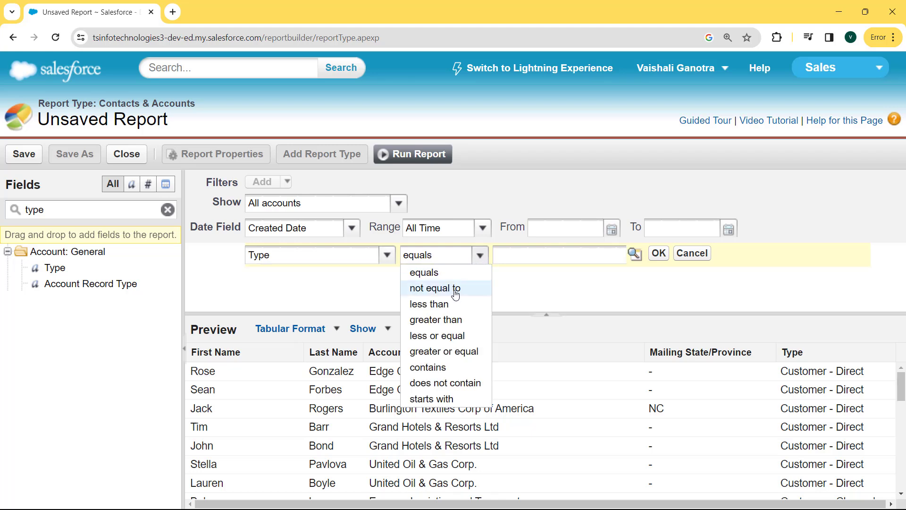
left_click(461, 288)
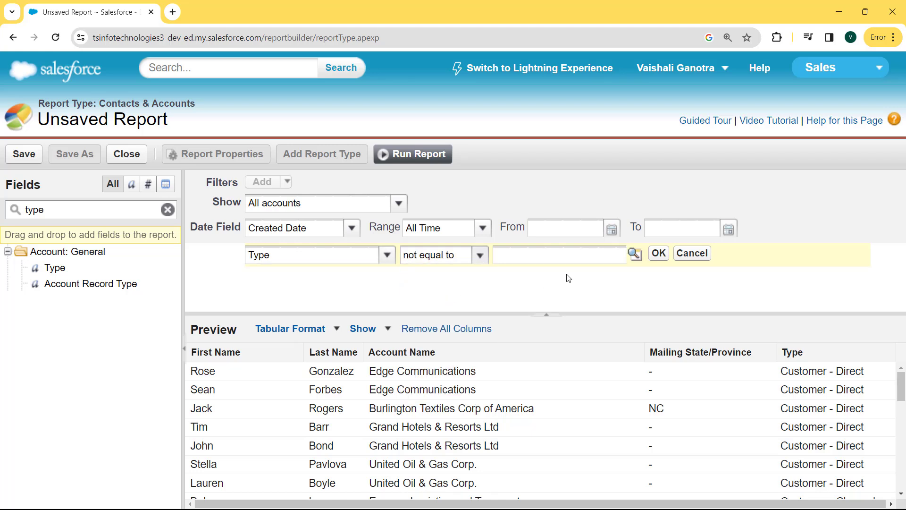
left_click(659, 253)
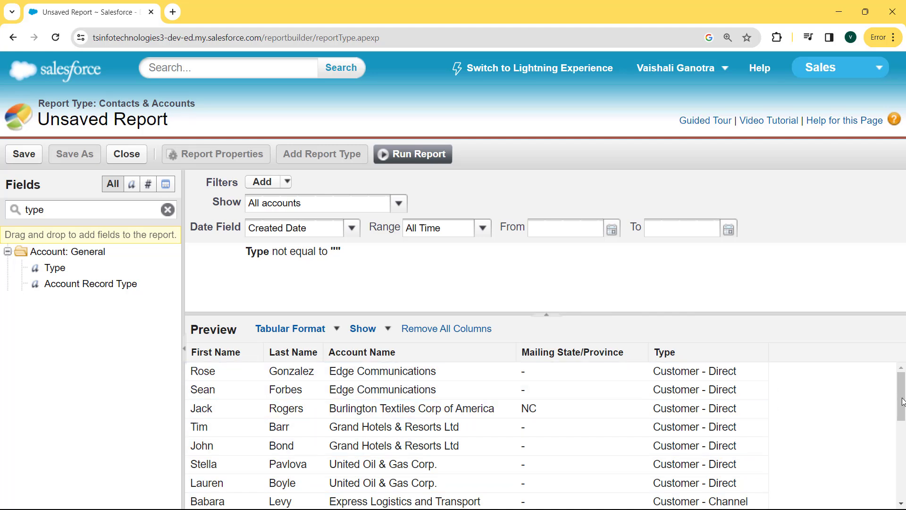
left_click_drag(903, 400, 905, 490)
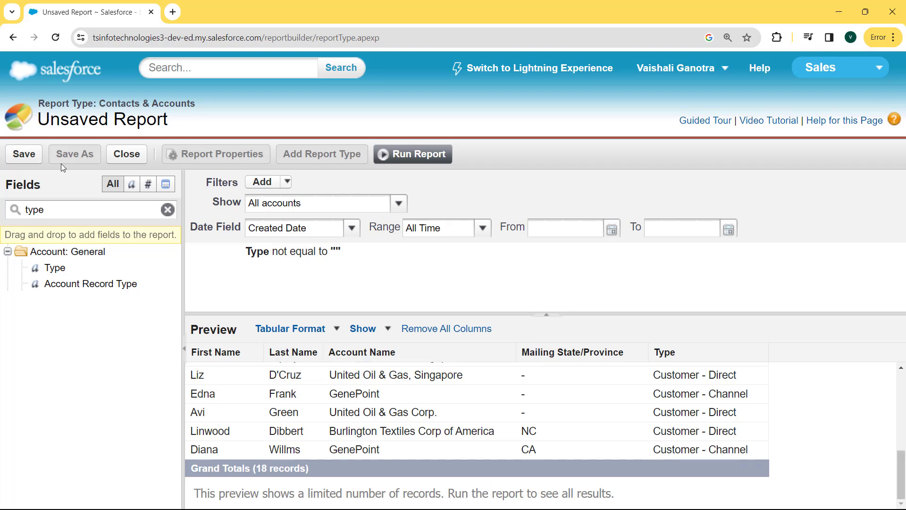
Save the report as "Contacts and Accounts Report" with unique name Contacts_and_Accounts_Report in the My Personal Custom Reports folder
left_click(25, 155)
left_click(442, 202)
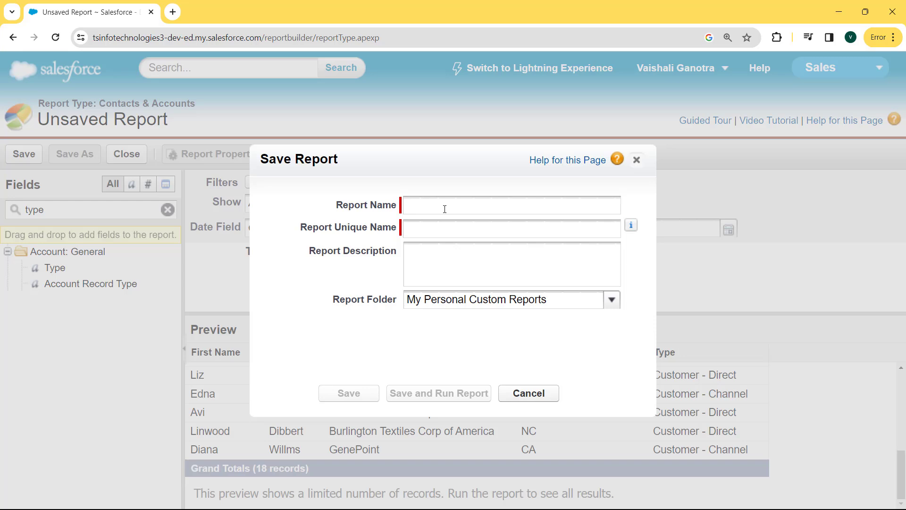
type("Contacts and Accounts Report")
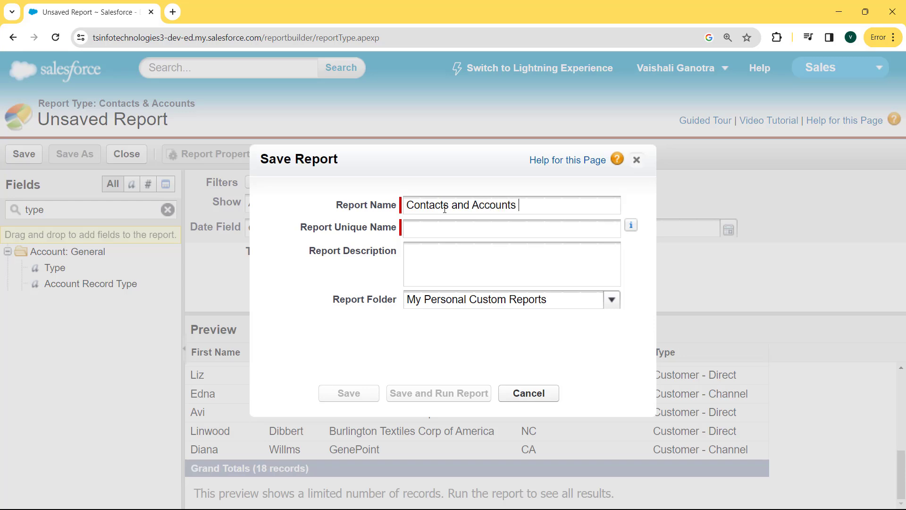
left_click(458, 228)
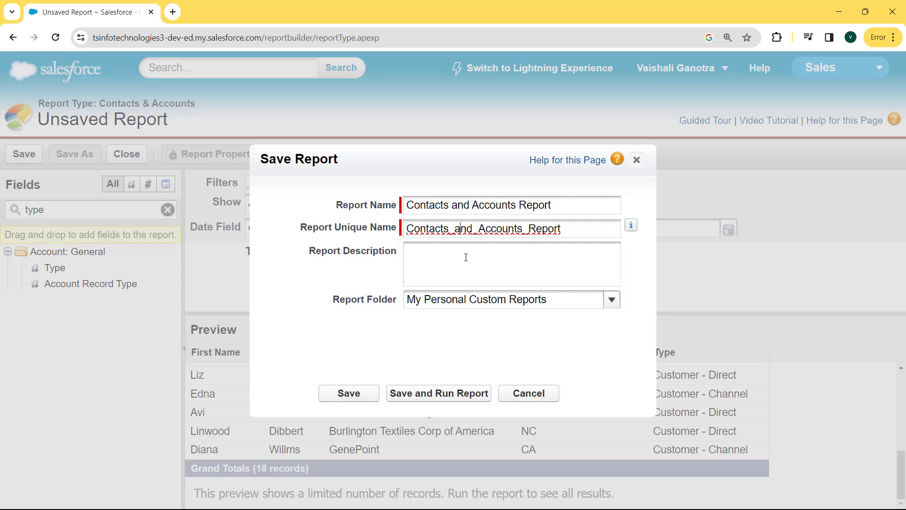
left_click(611, 301)
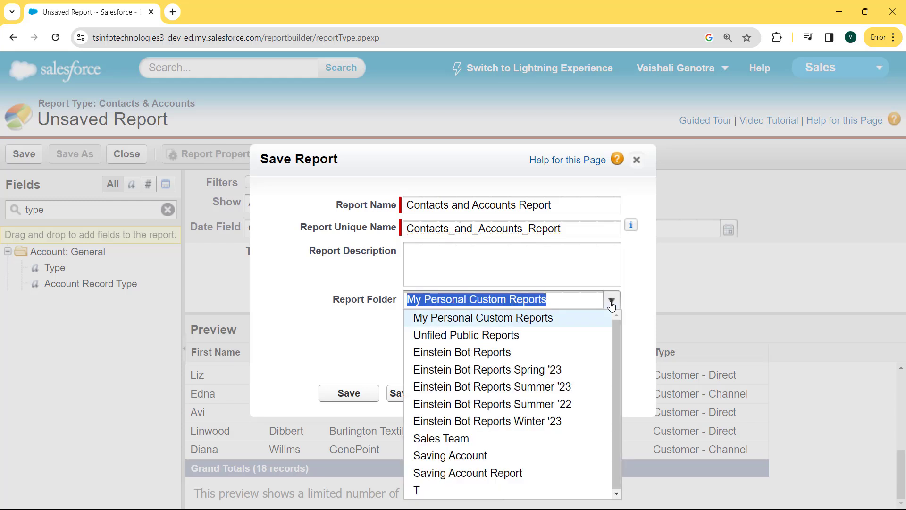
left_click(526, 319)
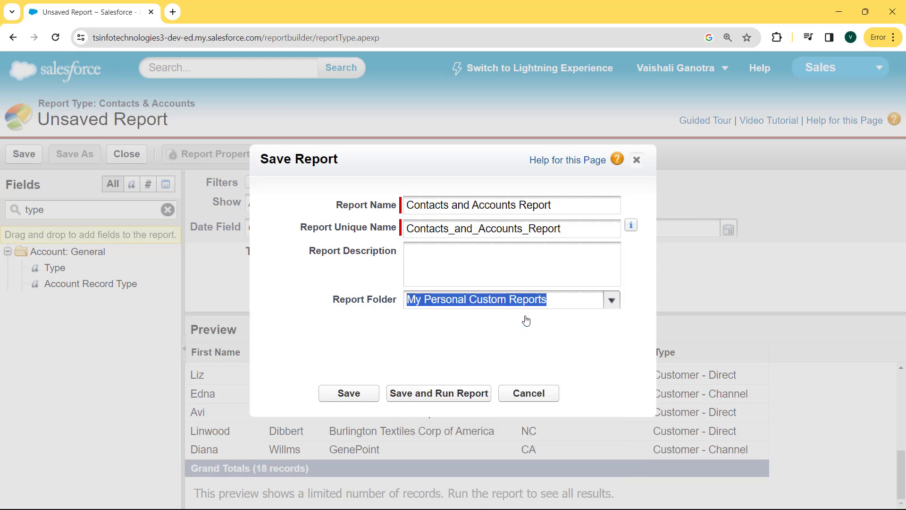
left_click(347, 394)
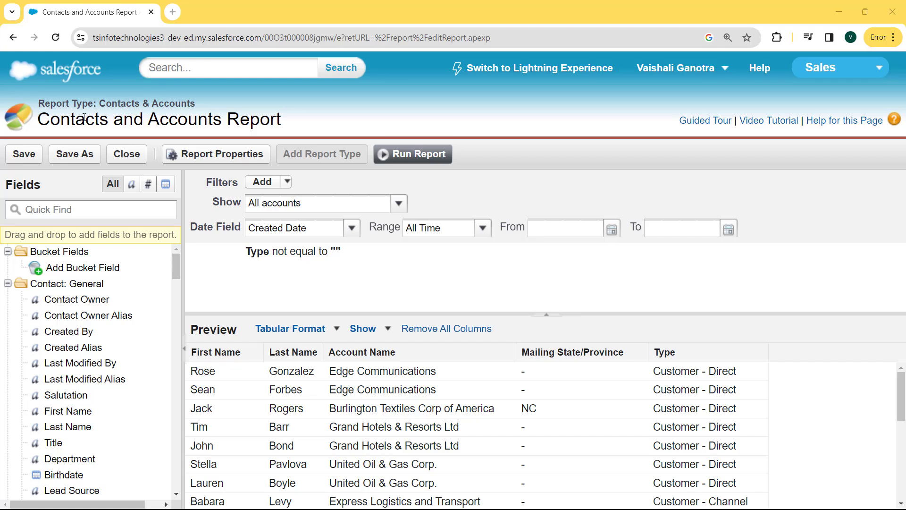
Run the saved Contacts and Accounts Report and look through its results
left_click_drag(42, 116, 291, 128)
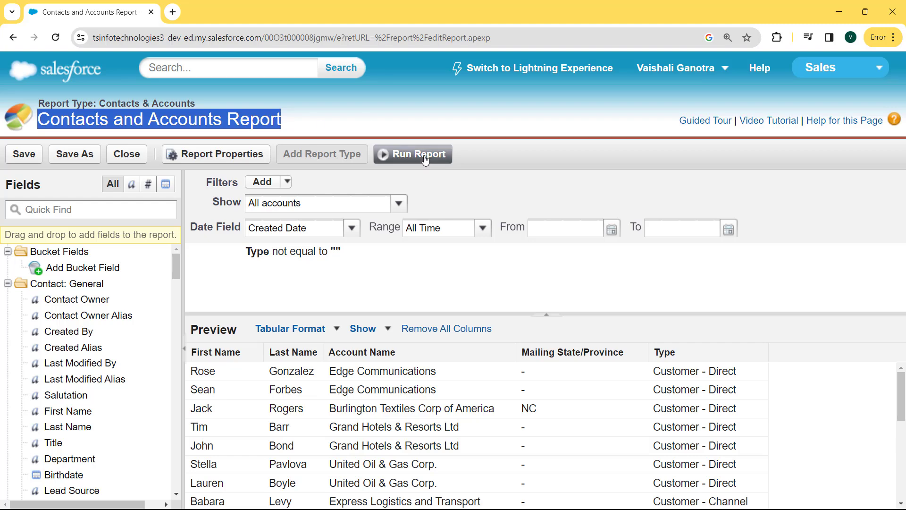
left_click(392, 161)
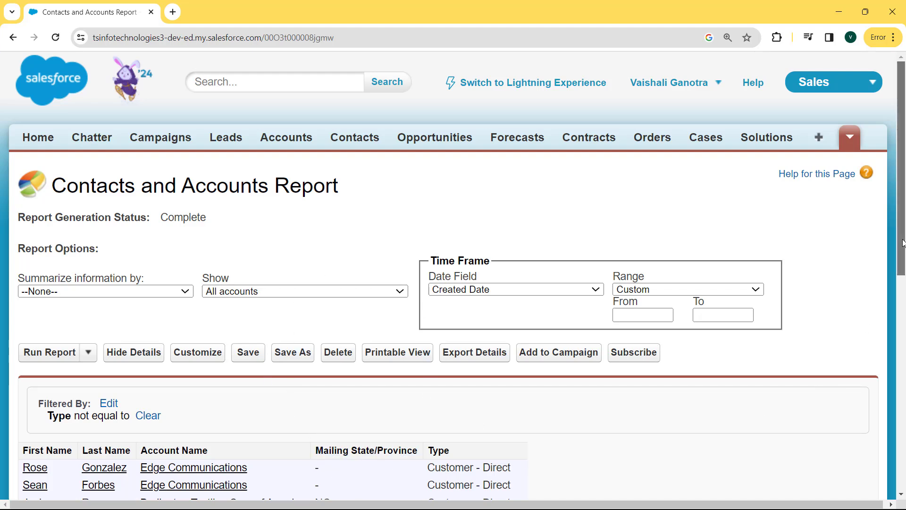
scroll(899, 265, "down", 3)
left_click_drag(902, 311, 904, 283)
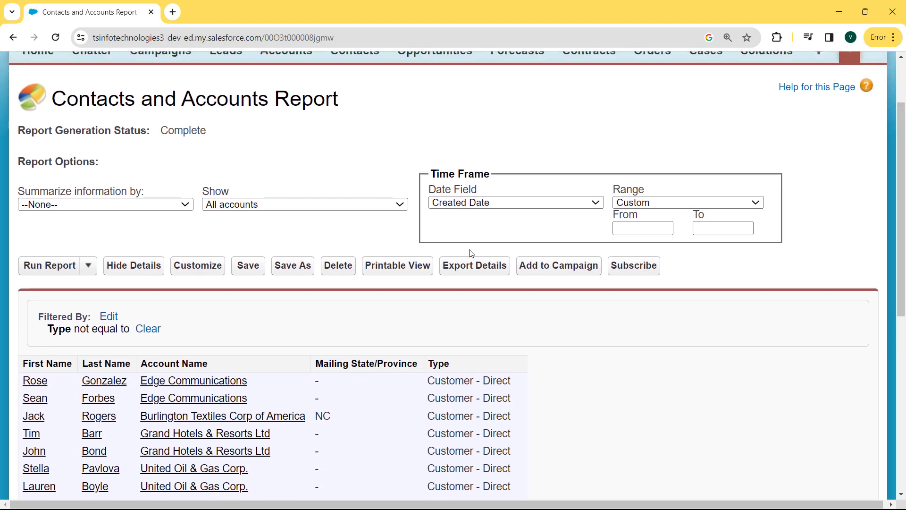
scroll(275, 66, "up", 2)
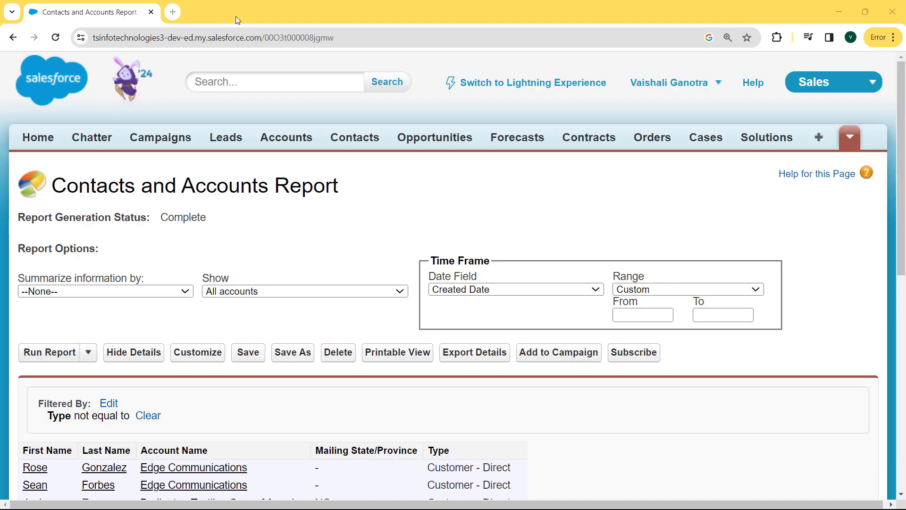